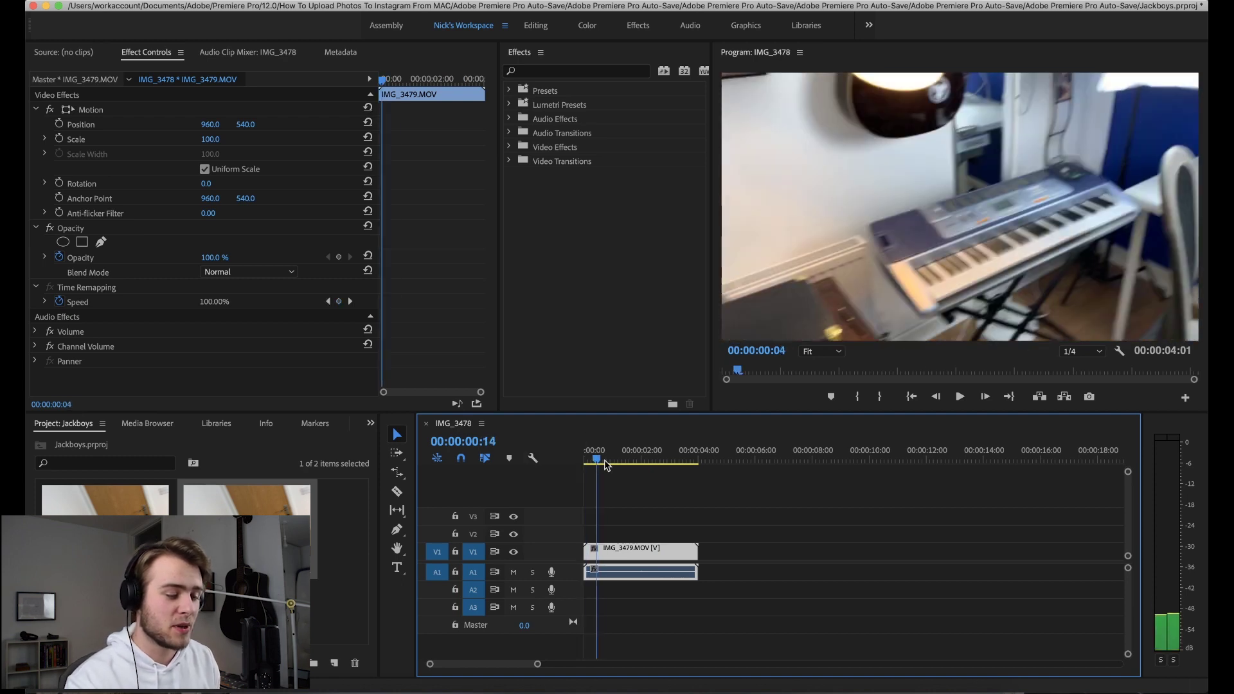
- Set IMG_3479.MOV to 800% speed with Frame Blending interpolation, shrinking it to 15 frames
{"action": "left_click_drag", "start_coordinate": [606, 464], "coordinate": [632, 465]}
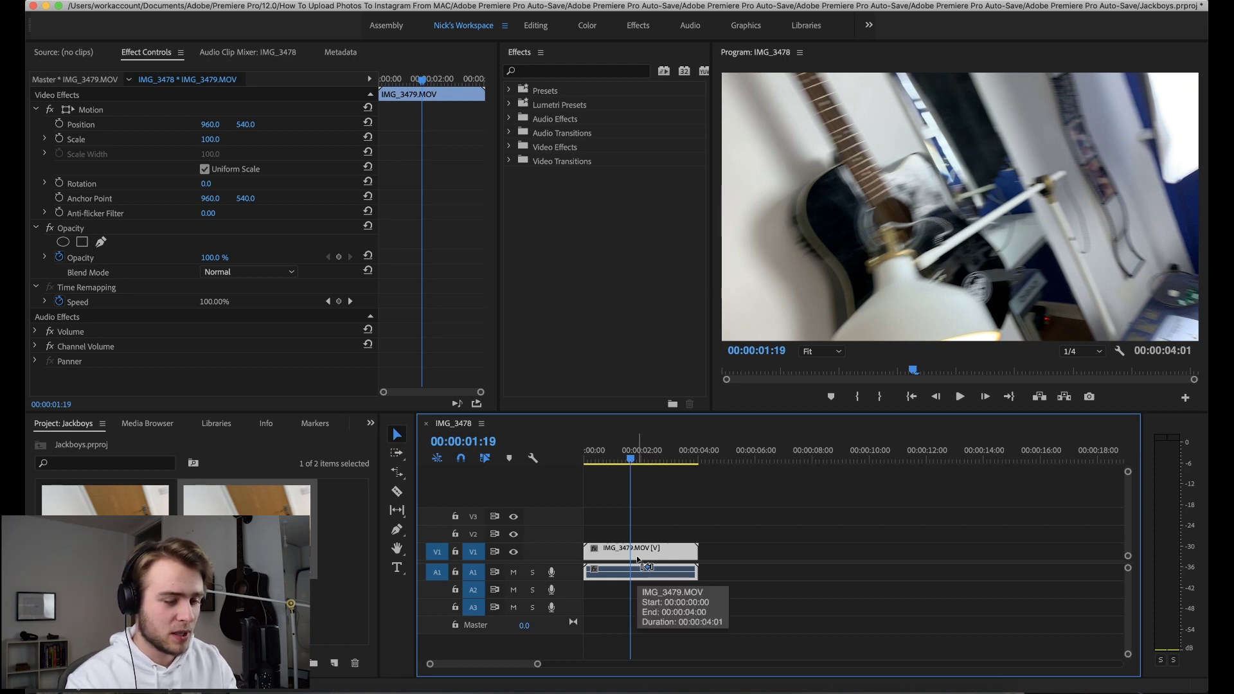
{"action": "key", "text": "super+r"}
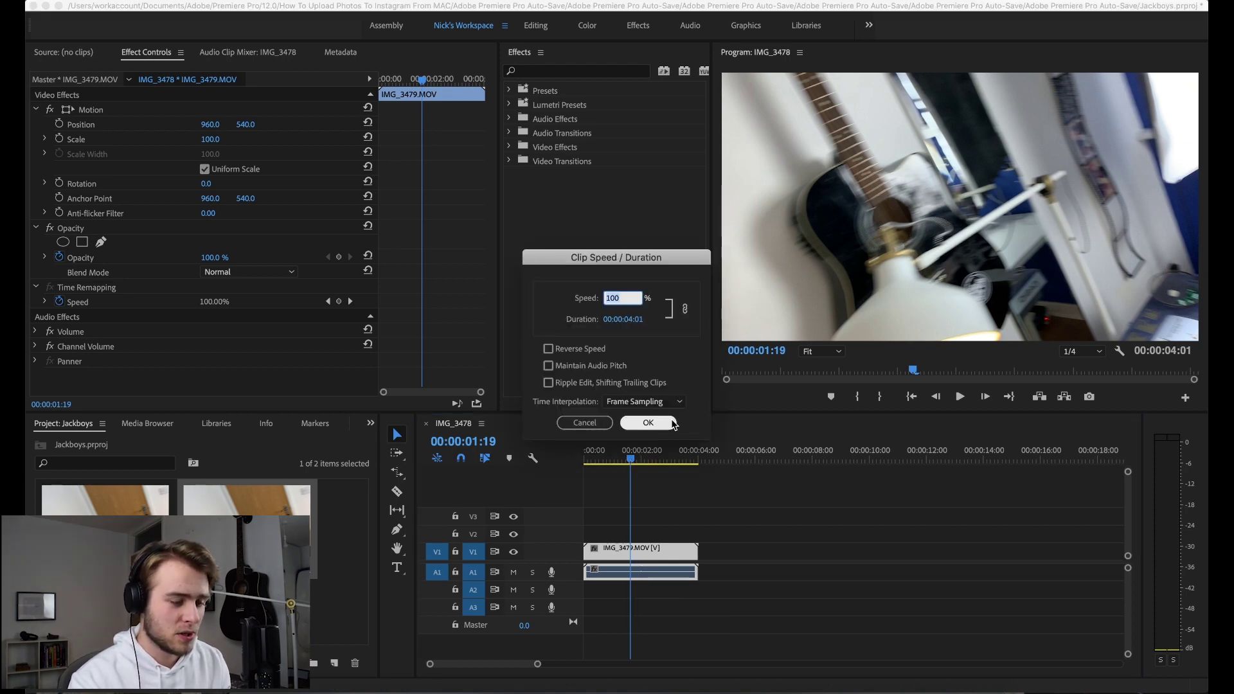
{"action": "left_click", "coordinate": [608, 297]}
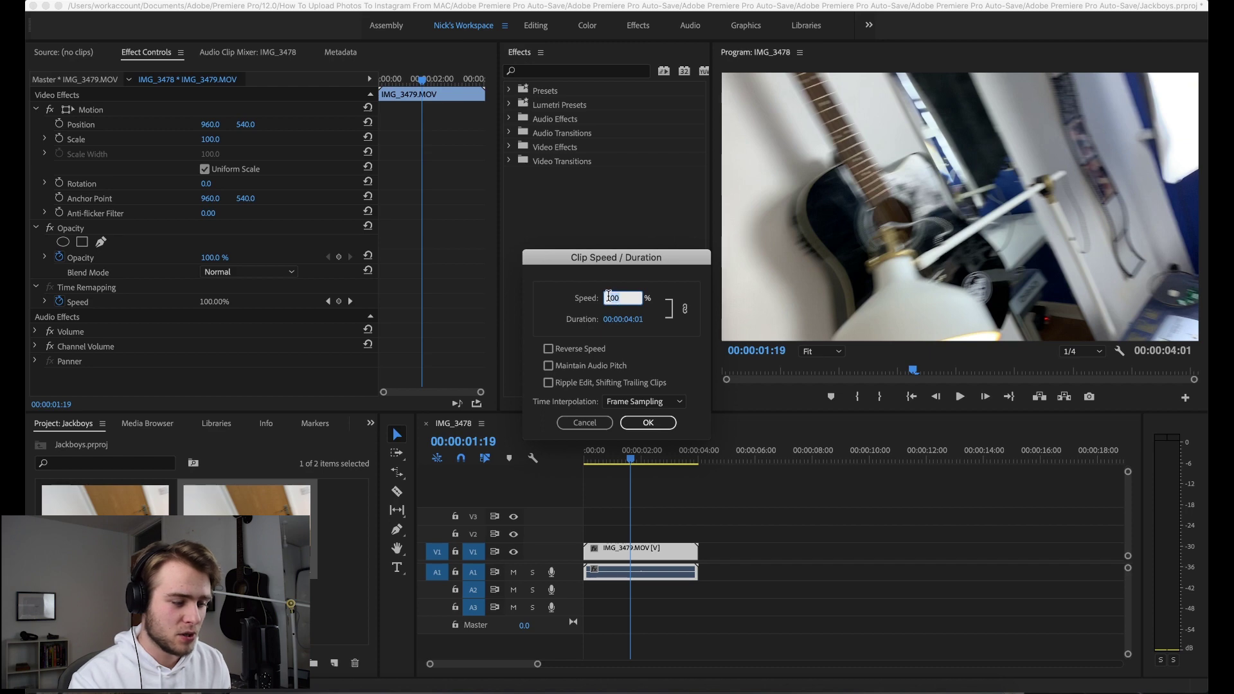
{"action": "left_click_drag", "start_coordinate": [603, 296], "coordinate": [630, 300]}
{"action": "key", "text": "BackSpace"}
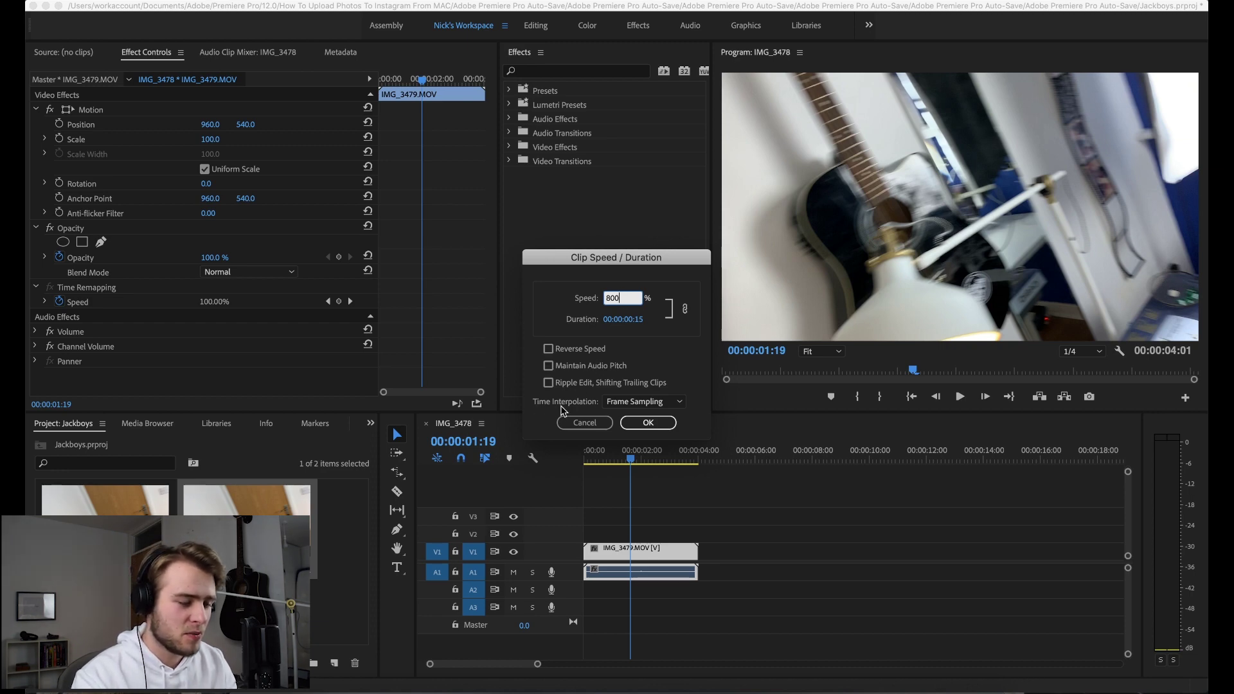
{"action": "left_click", "coordinate": [632, 402]}
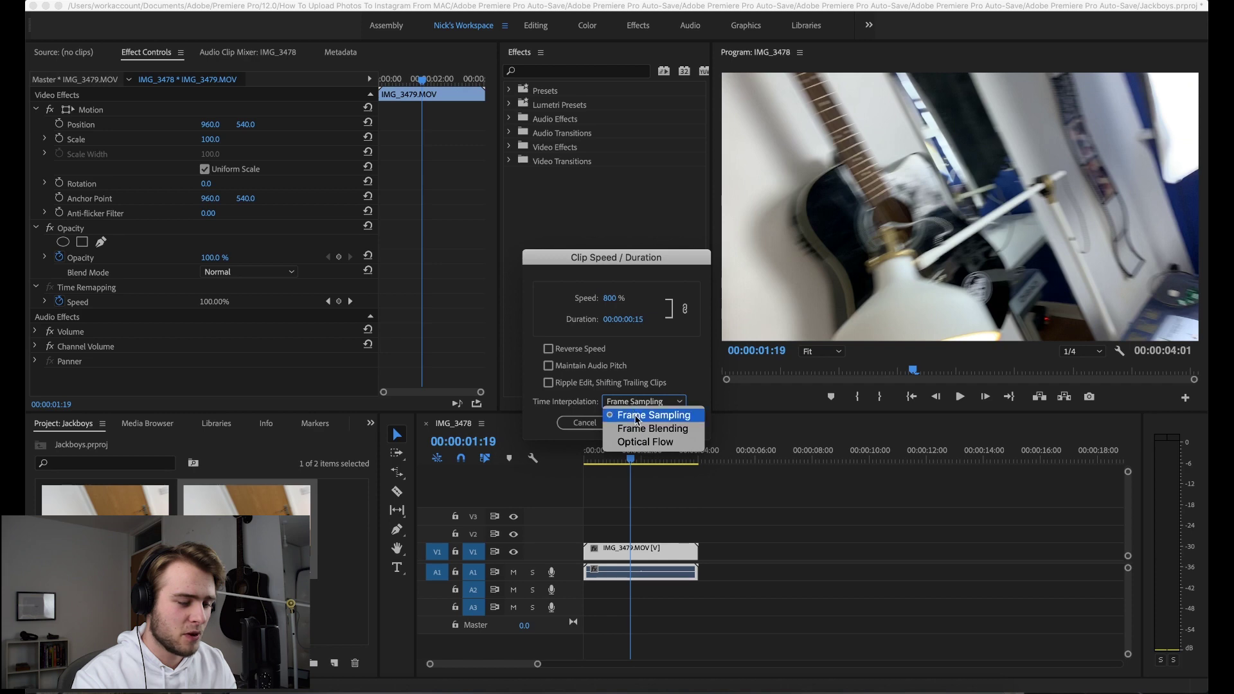
{"action": "left_click", "coordinate": [646, 428]}
{"action": "left_click", "coordinate": [649, 422]}
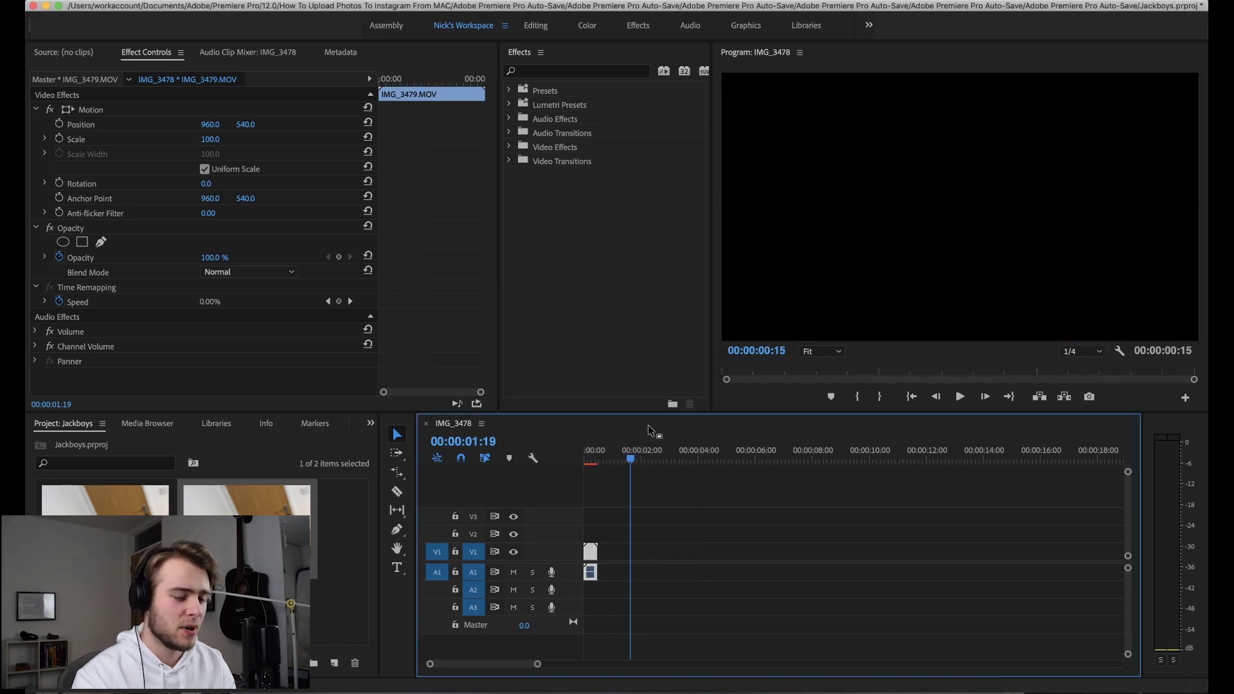
- Zoom in on the shortened clip, play it, and mark an In point at the sequence start
{"action": "key", "text": "="}
{"action": "key", "text": "="}
{"action": "key", "text": "space"}
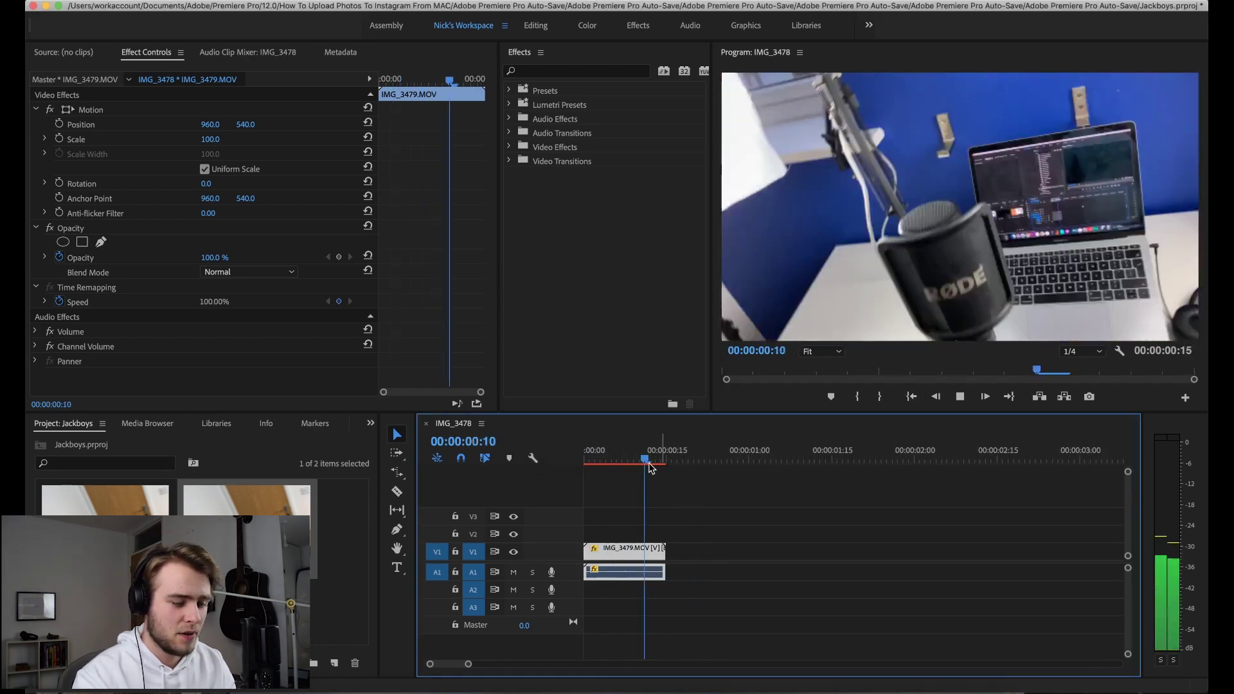
{"action": "left_click_drag", "start_coordinate": [672, 460], "coordinate": [582, 460]}
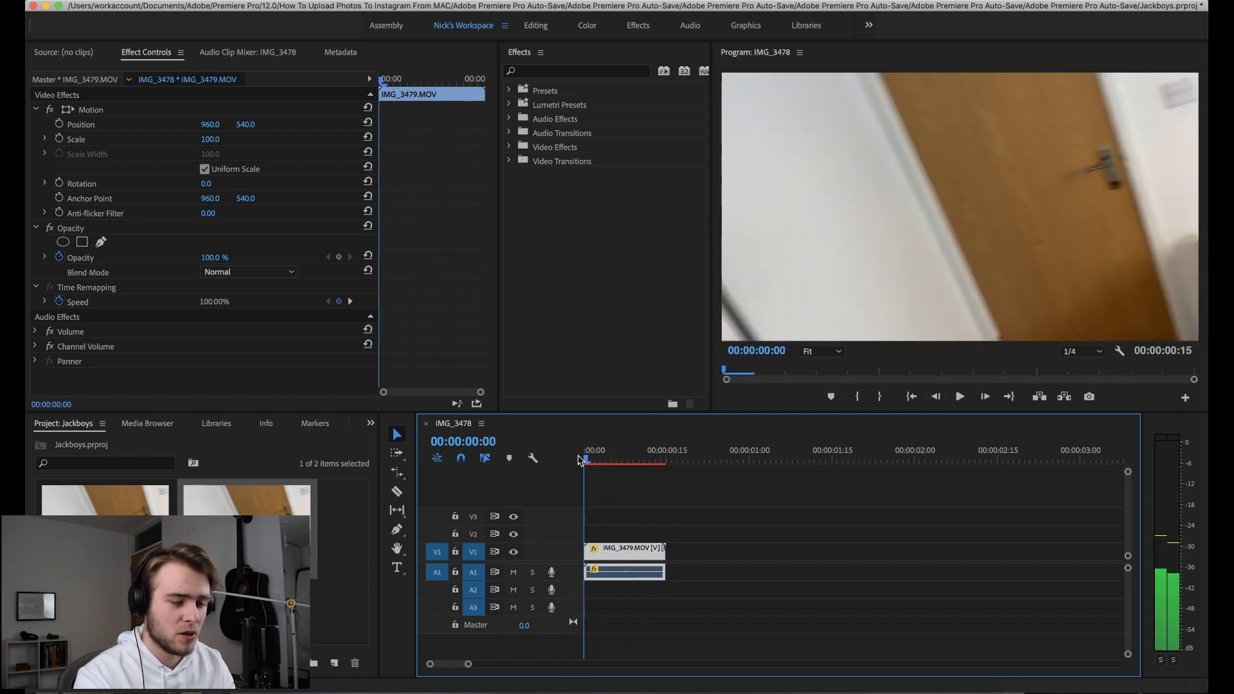
{"action": "left_click", "coordinate": [860, 398]}
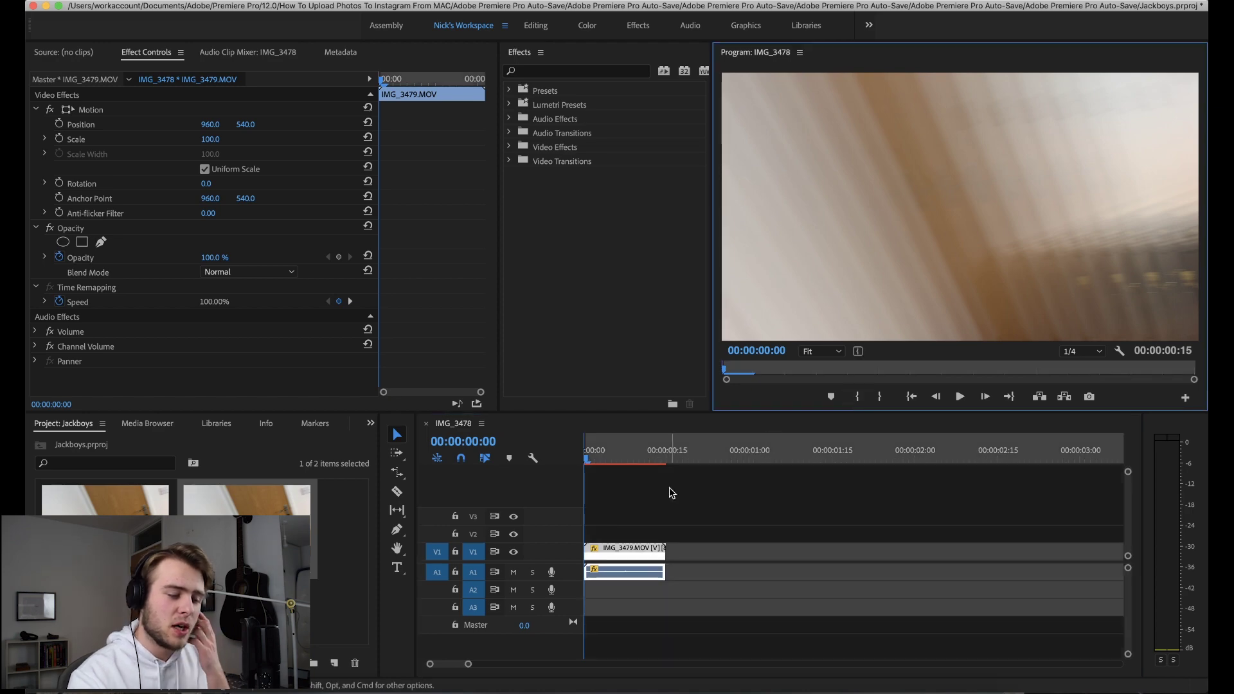
{"action": "left_click", "coordinate": [662, 460]}
{"action": "left_click_drag", "start_coordinate": [664, 461], "coordinate": [667, 461]}
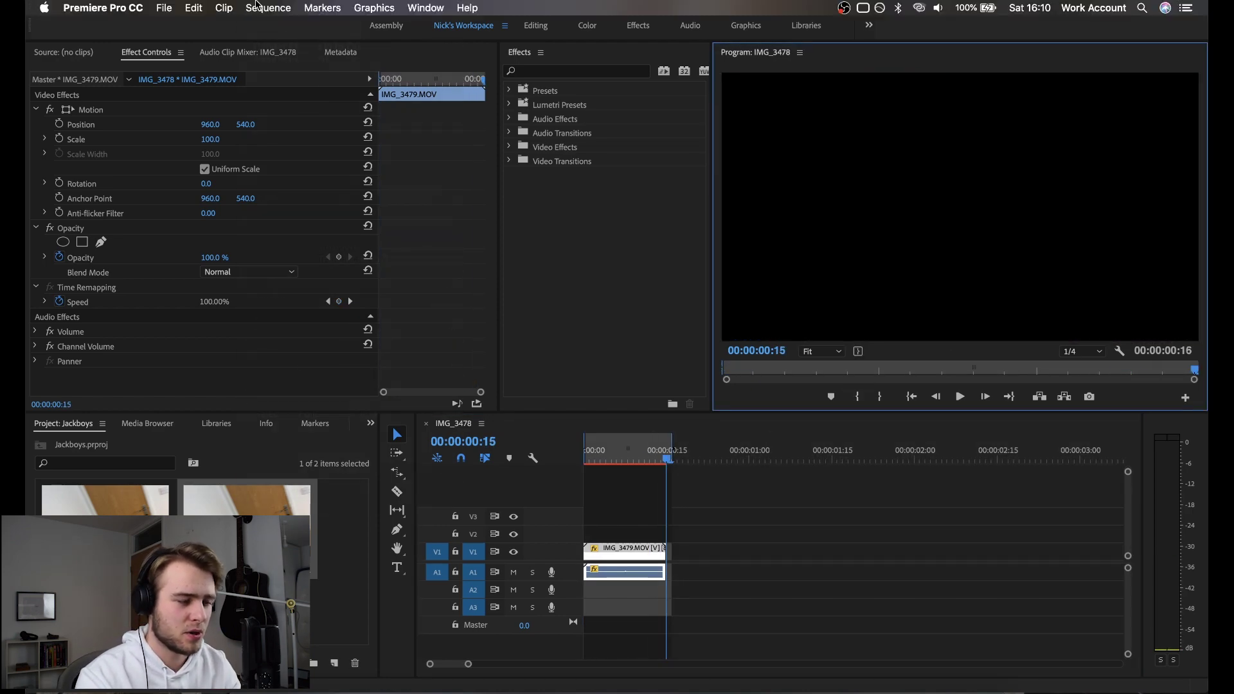
- Render In to Out and play the rendered preview from the start
{"action": "left_click", "coordinate": [268, 8]}
{"action": "left_click", "coordinate": [295, 61]}
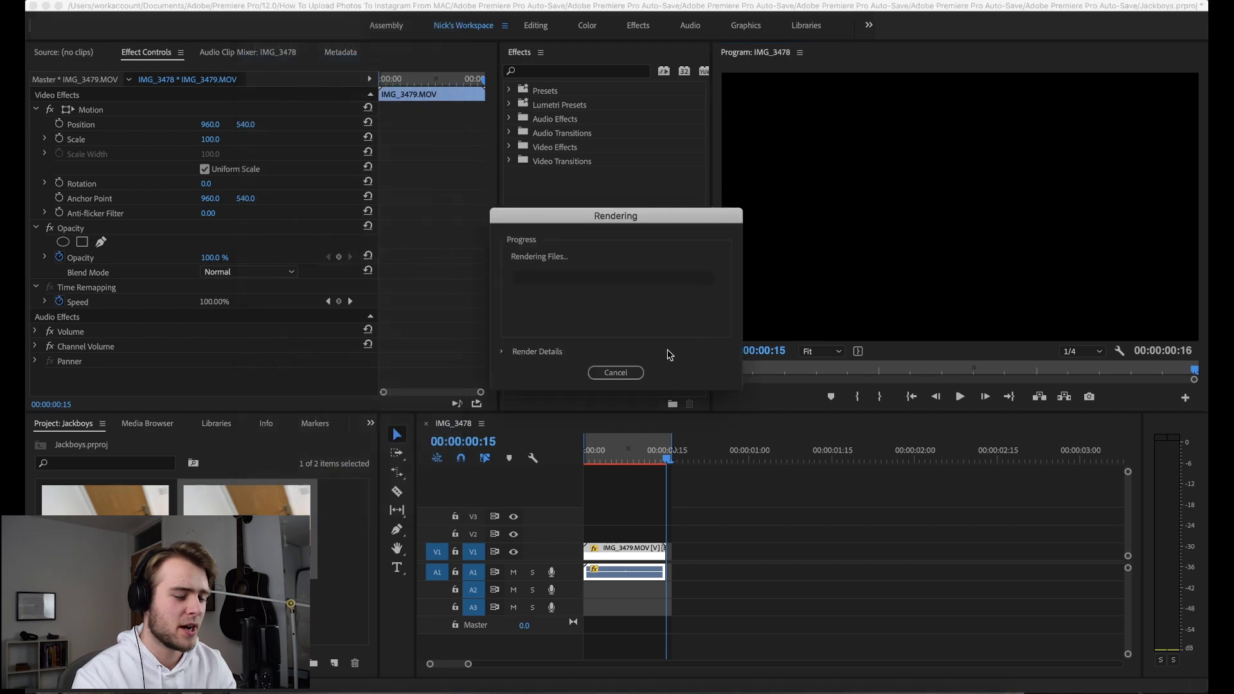
{"action": "left_click_drag", "start_coordinate": [630, 460], "coordinate": [569, 463]}
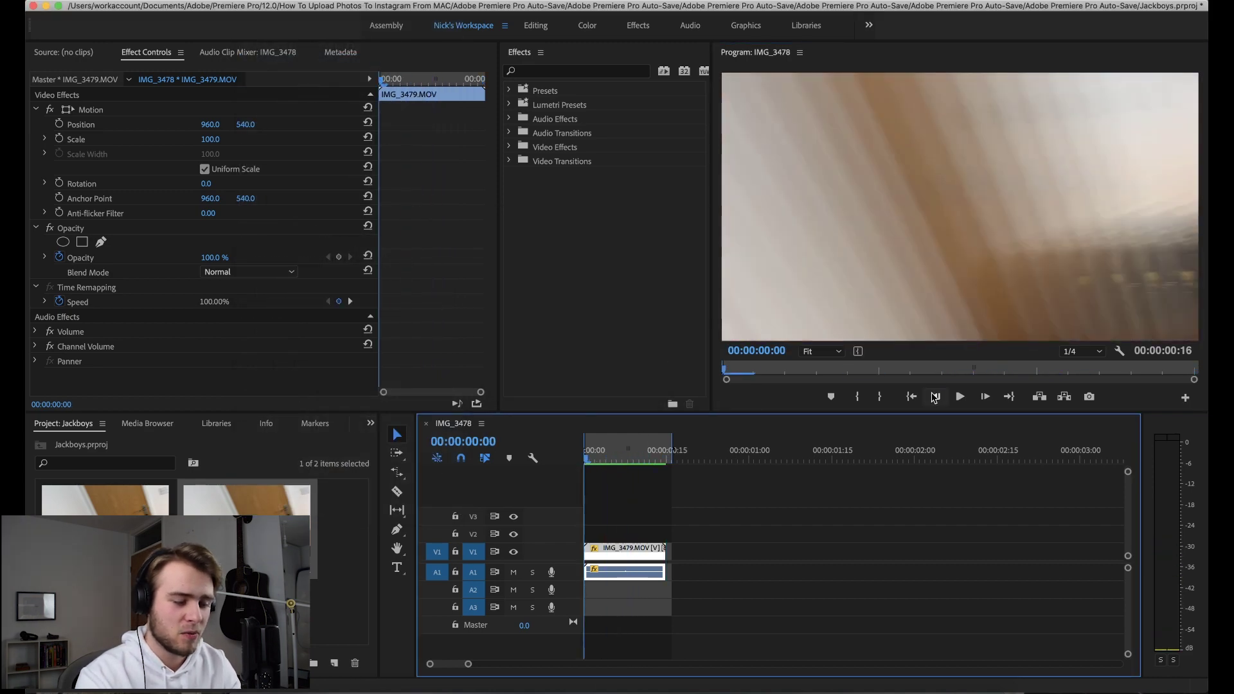
{"action": "left_click", "coordinate": [959, 397]}
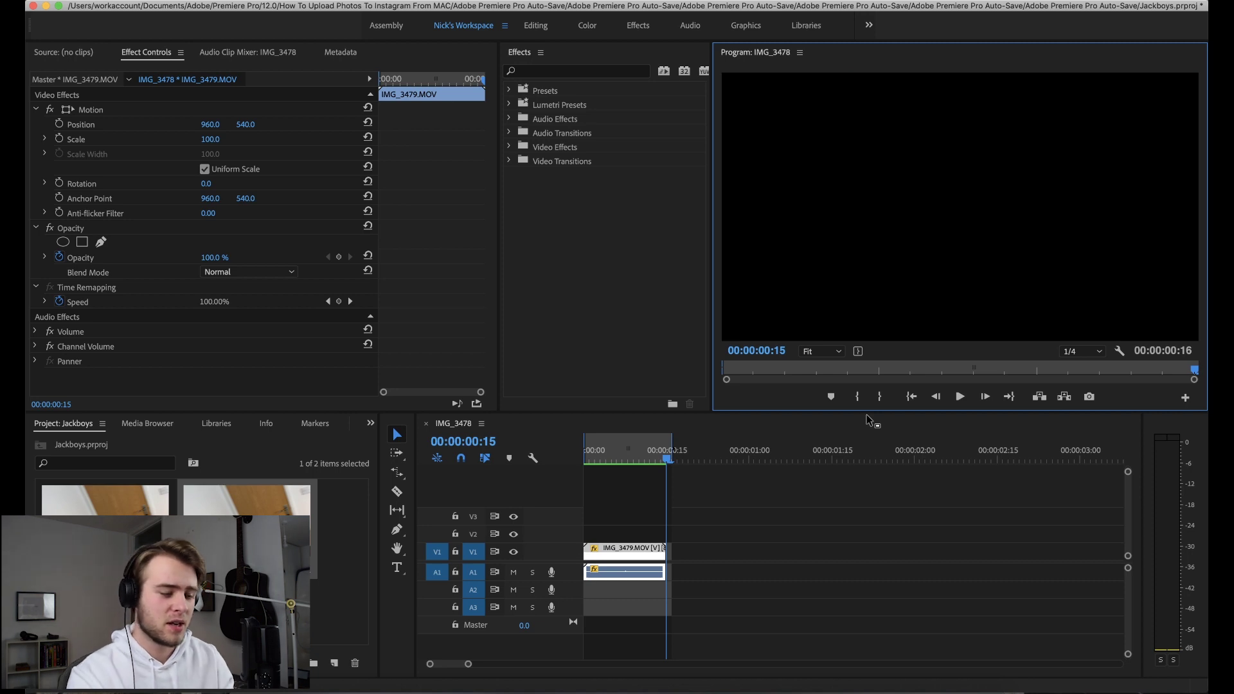
- Nest the sped-up clip as Nested Sequence 02 and clear the sequence's In and Out points
{"action": "left_click", "coordinate": [639, 453]}
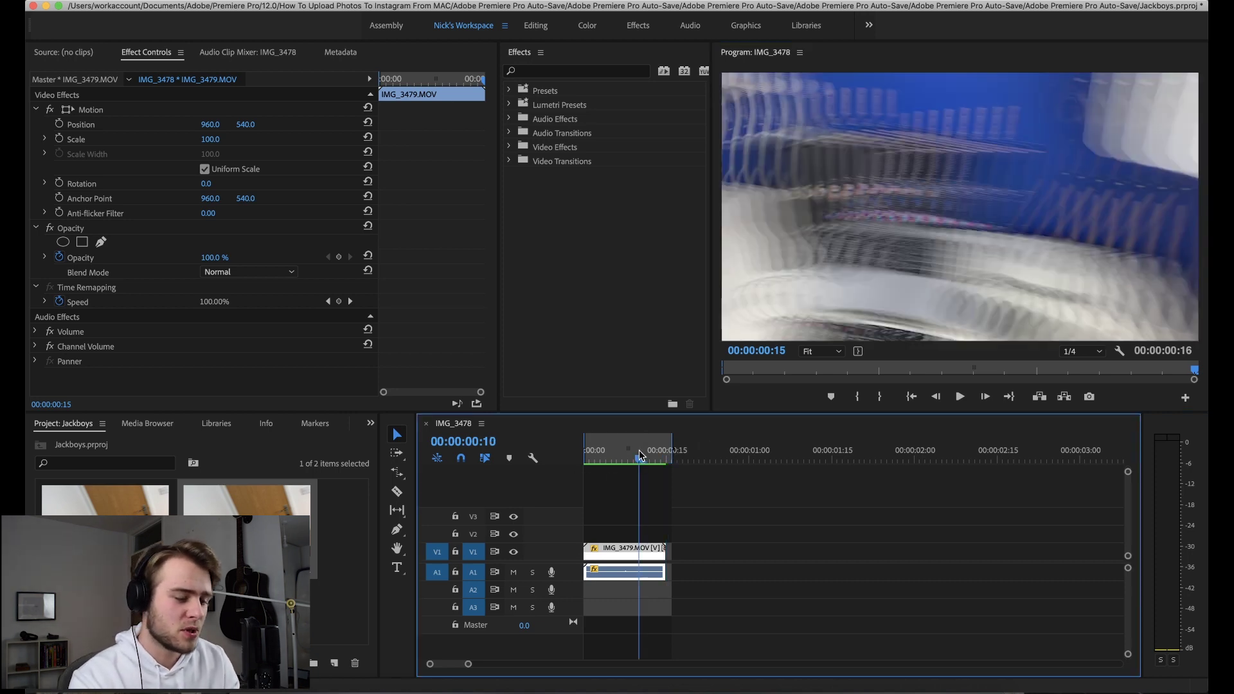
{"action": "right_click", "coordinate": [608, 558]}
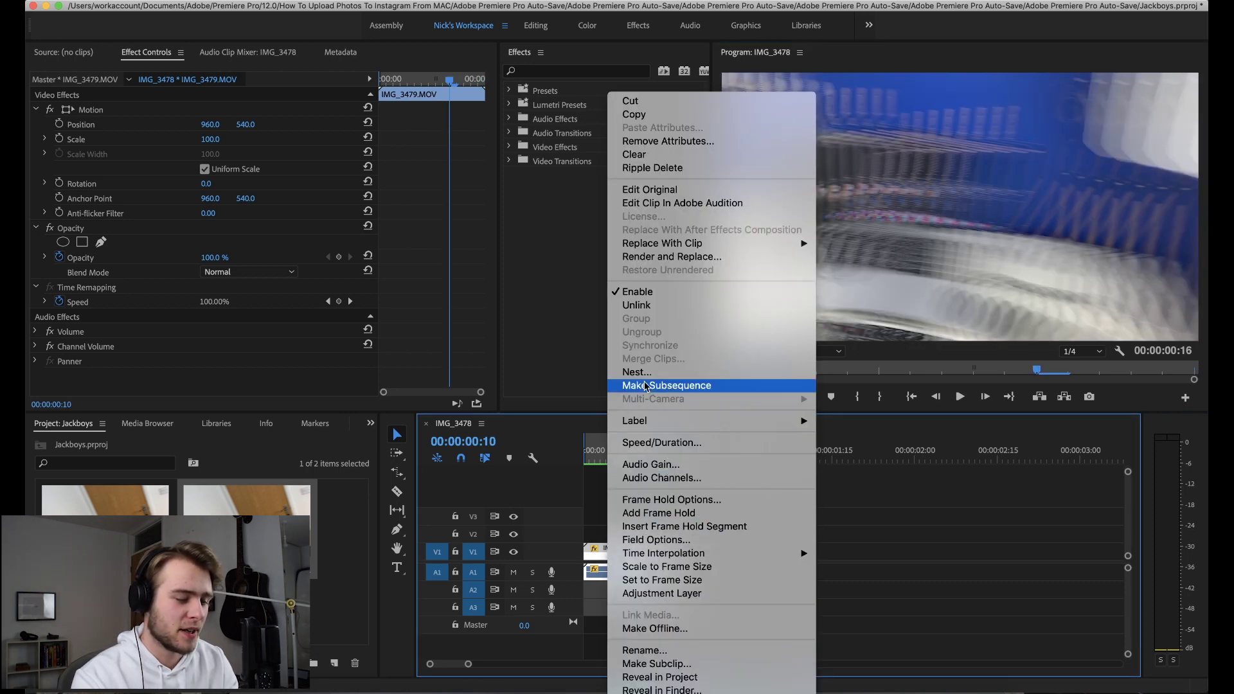
{"action": "left_click", "coordinate": [642, 372]}
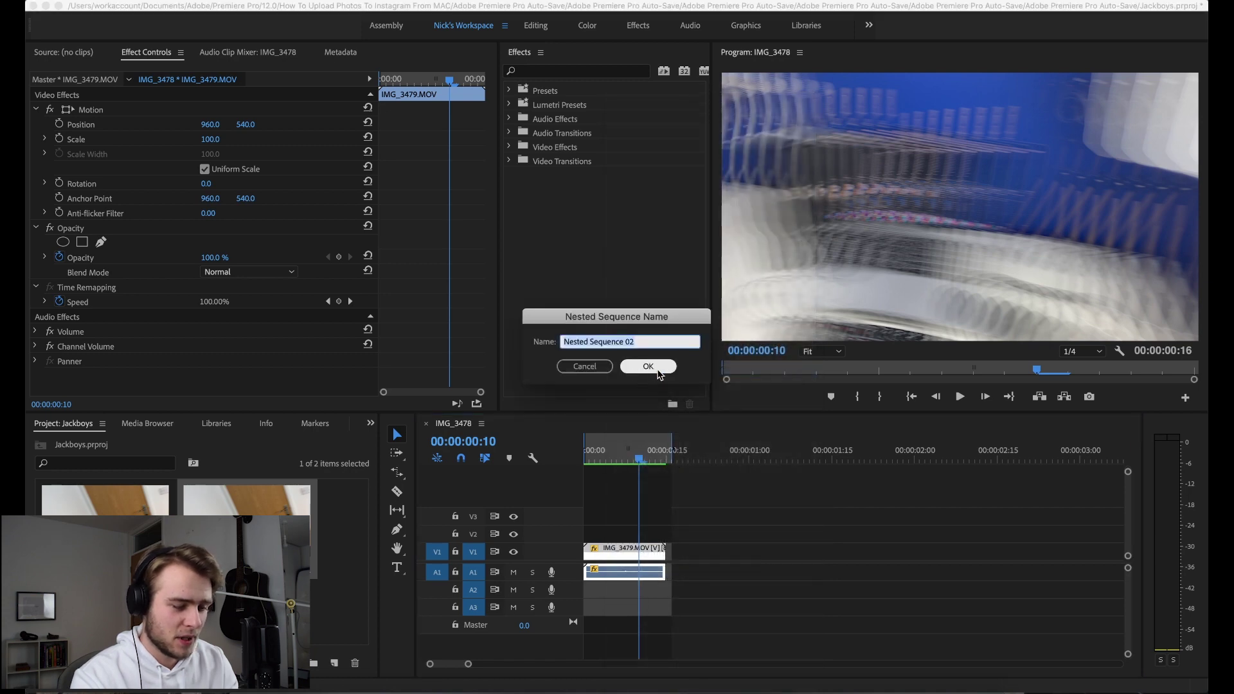
{"action": "left_click", "coordinate": [646, 368]}
{"action": "left_click", "coordinate": [266, 8]}
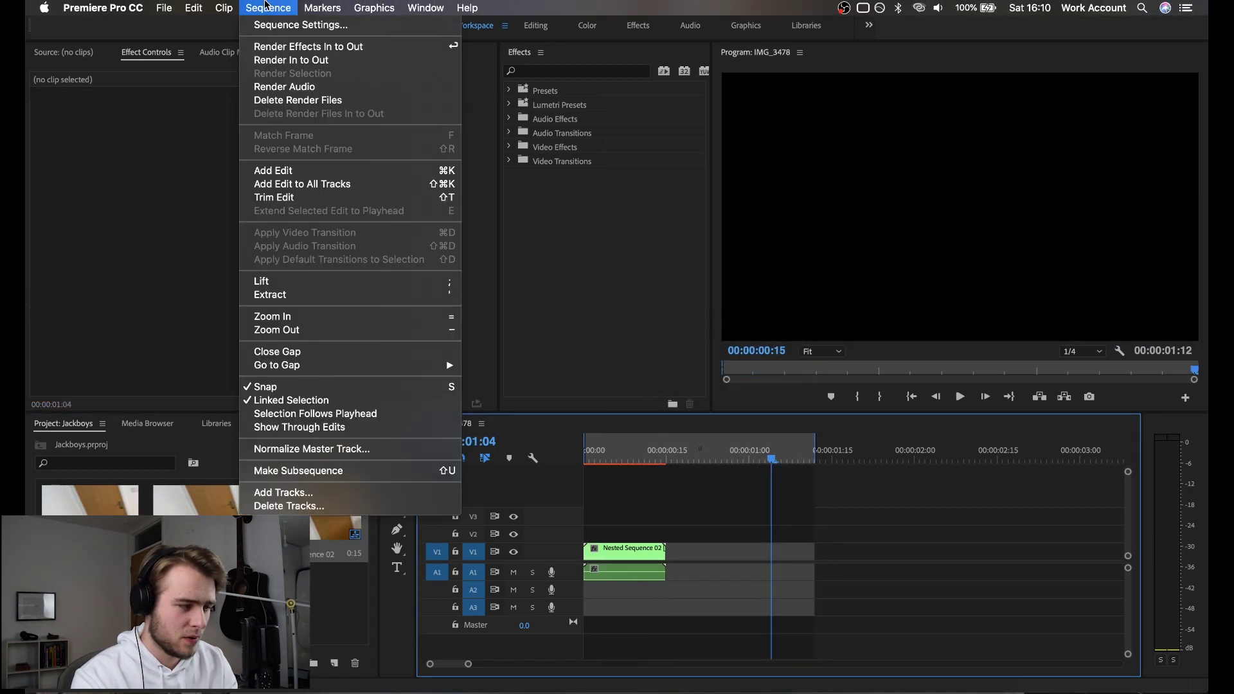
{"action": "mouse_move", "coordinate": [308, 7]}
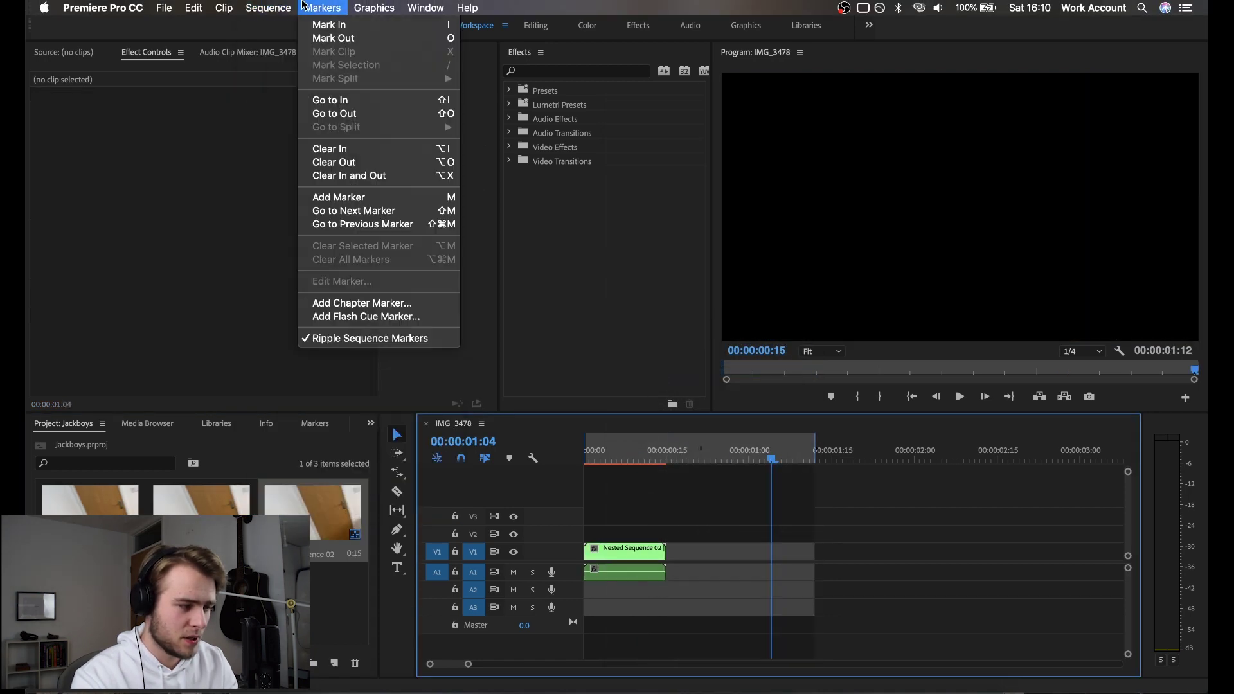
{"action": "left_click", "coordinate": [333, 175]}
- Rate-stretch the nested clip to end at 1:01 (48.39%) and mark Out there
{"action": "left_click", "coordinate": [656, 550]}
{"action": "left_click", "coordinate": [397, 474]}
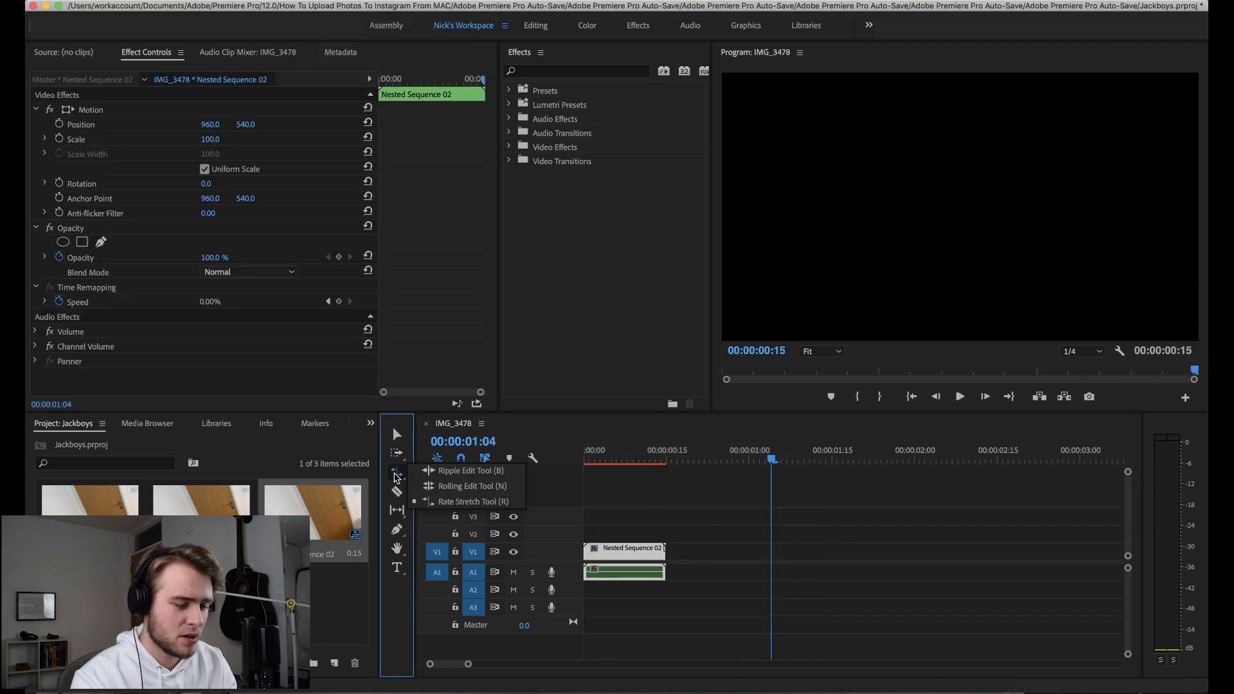
{"action": "left_click", "coordinate": [472, 501]}
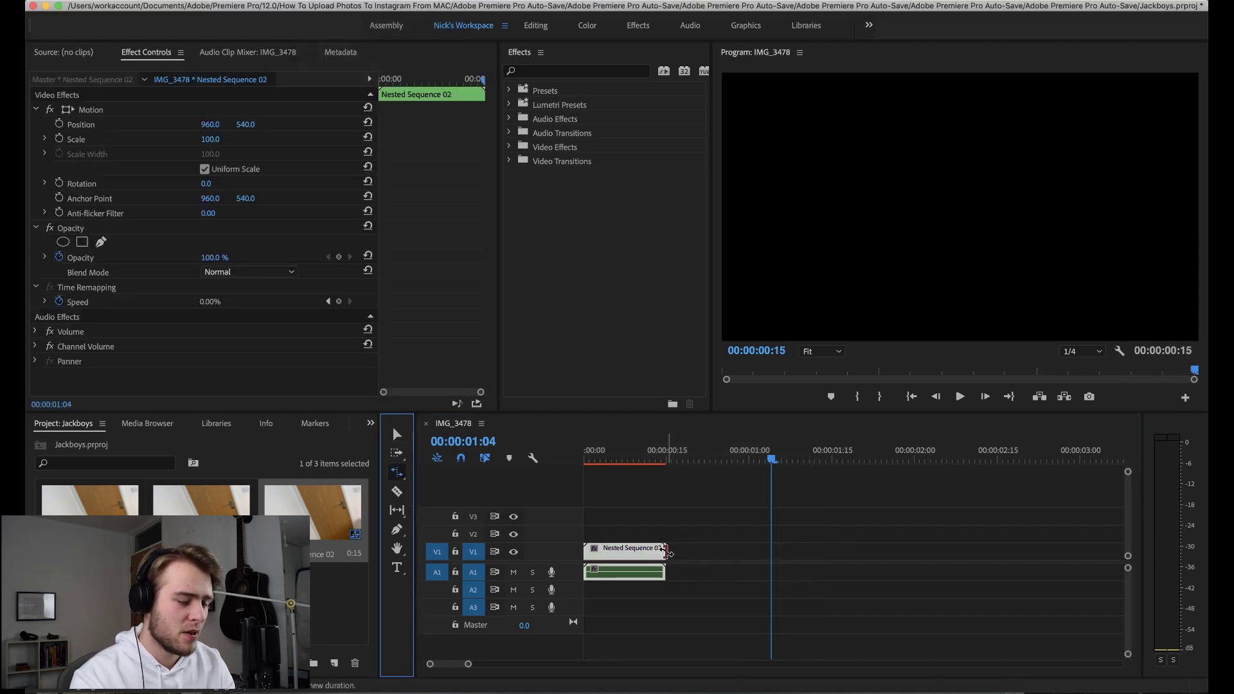
{"action": "left_click_drag", "start_coordinate": [665, 551], "coordinate": [753, 556]}
{"action": "key", "text": "v"}
{"action": "key", "text": "Up"}
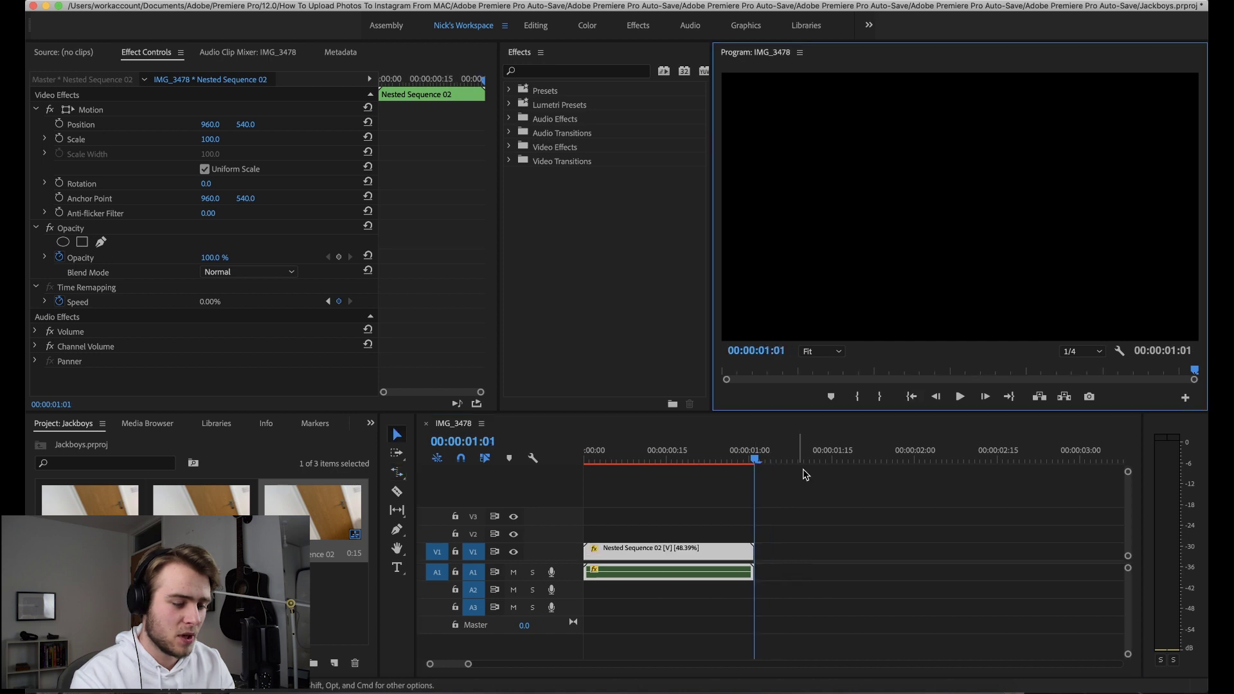
{"action": "left_click", "coordinate": [879, 399]}
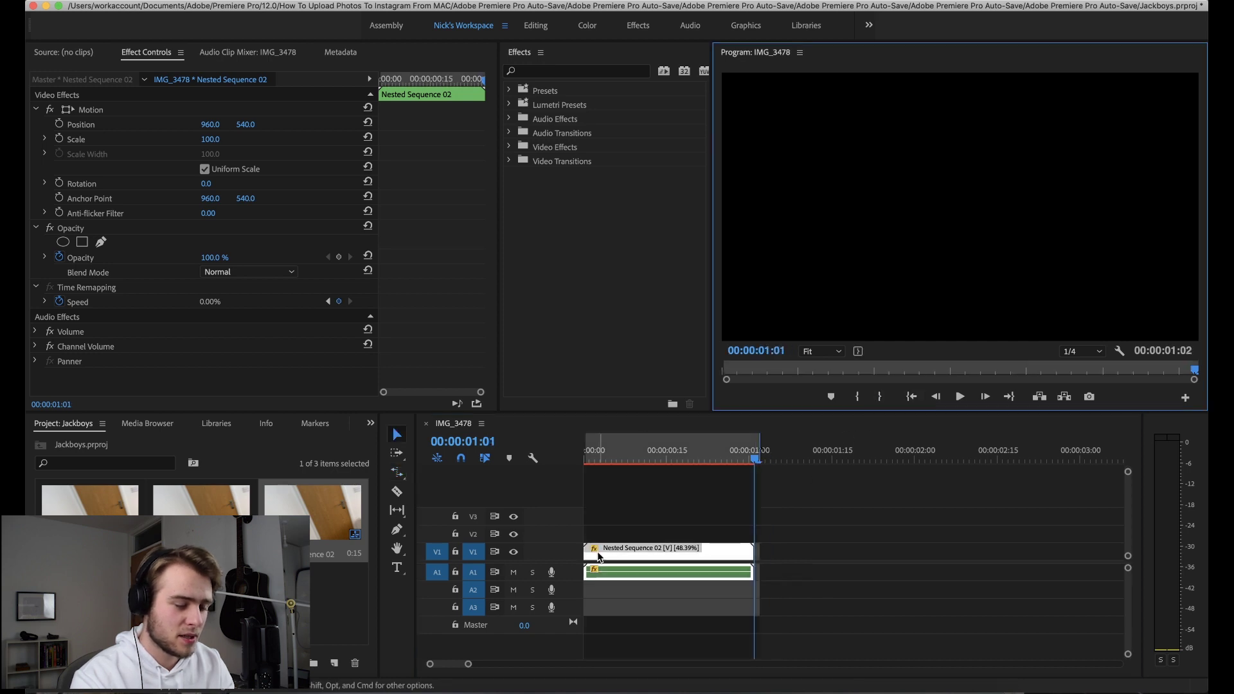
{"action": "mouse_move", "coordinate": [713, 5]}
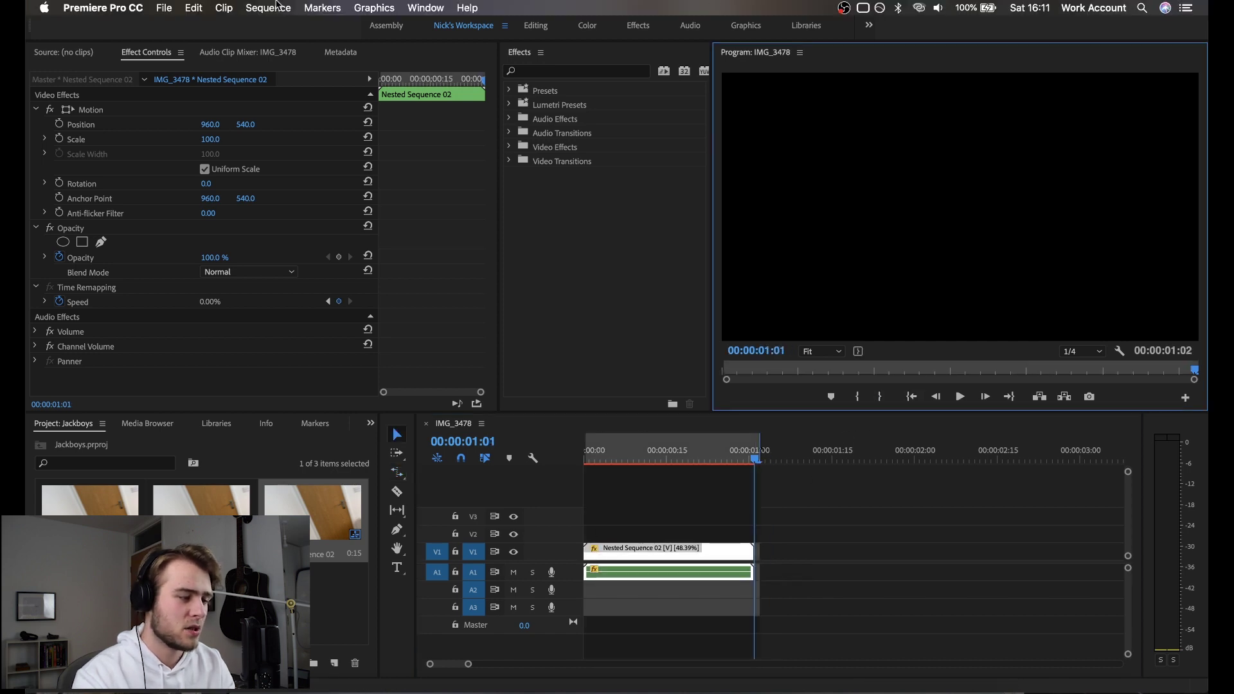
- Render In to Out, play the slowed nested clip, and stop at 00:00:00:23
{"action": "left_click", "coordinate": [259, 10]}
{"action": "left_click", "coordinate": [273, 60]}
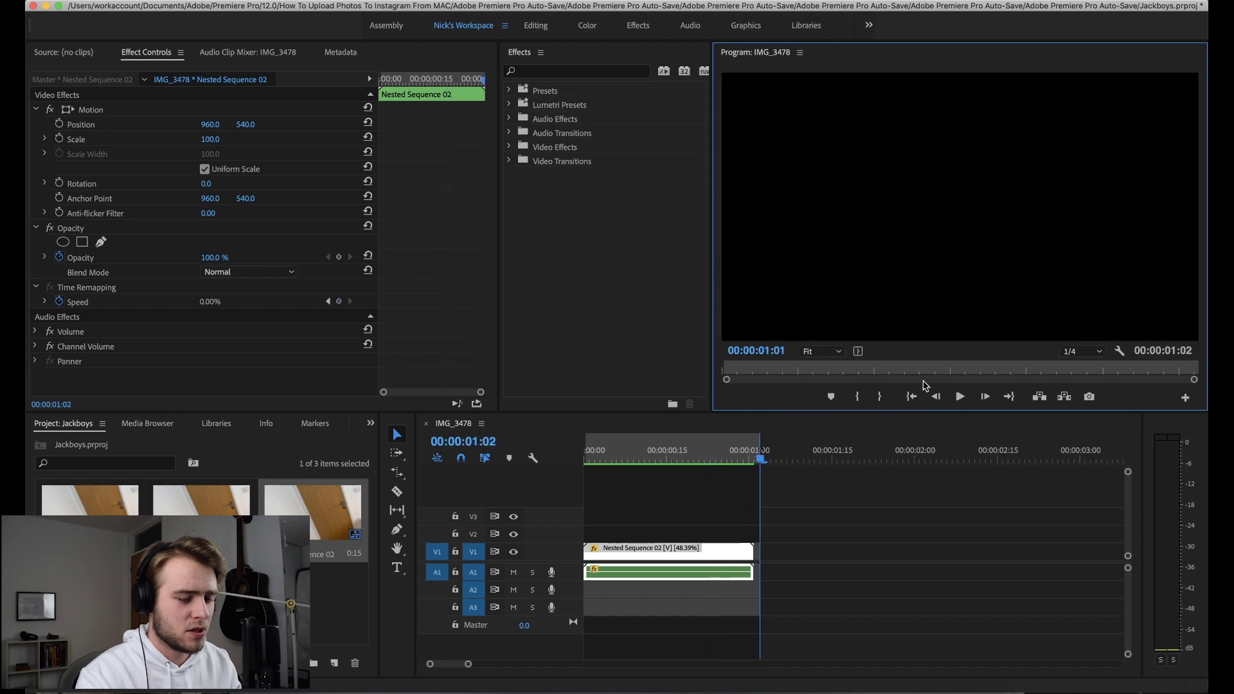
{"action": "key", "text": "space"}
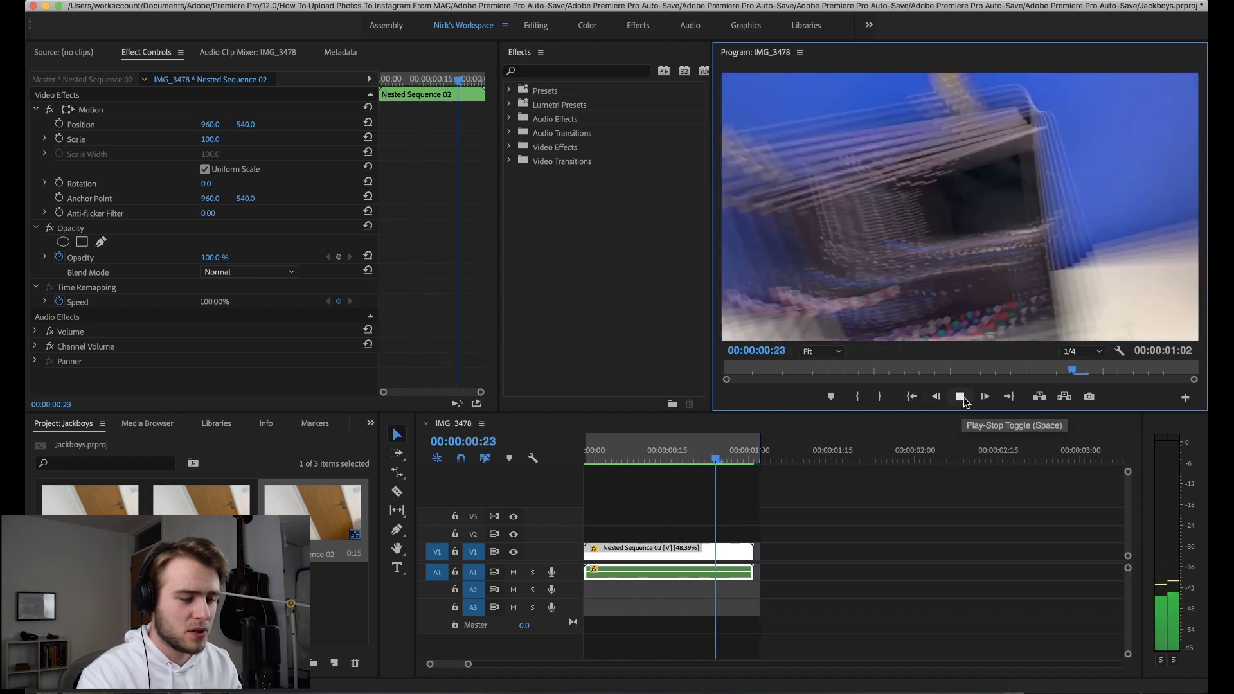
{"action": "left_click", "coordinate": [712, 460]}
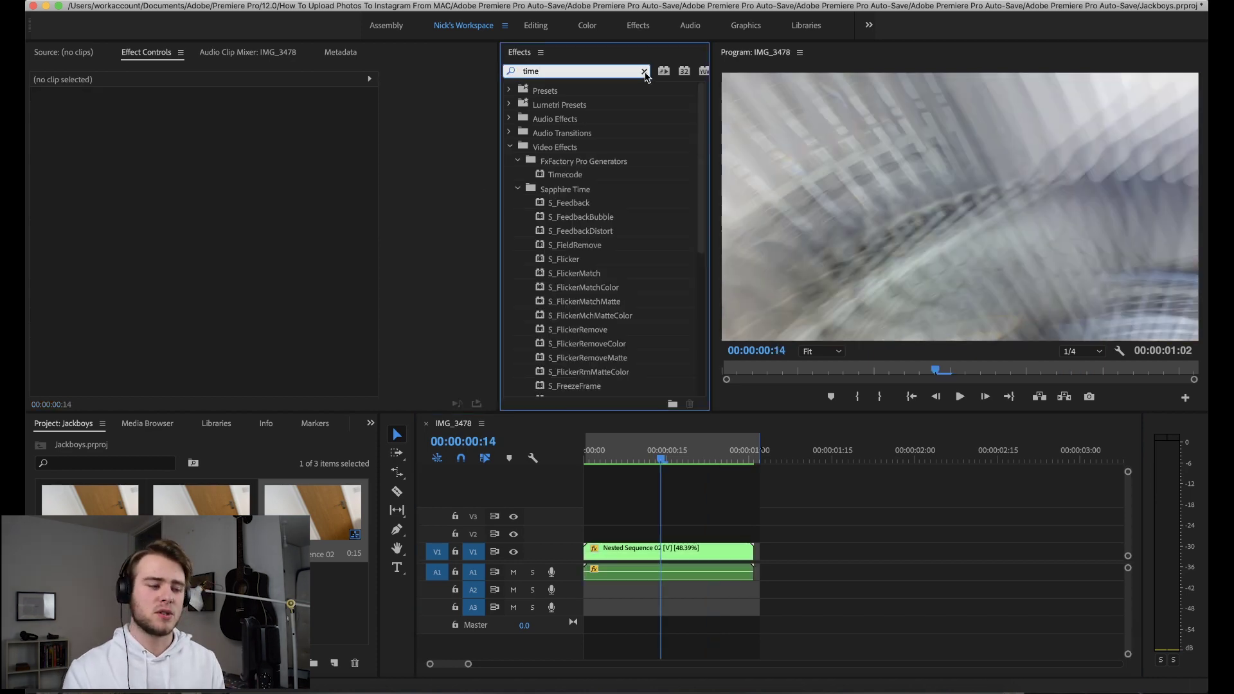
- Apply Posterize Time to Nested Sequence 02 with a frame rate of 14
{"action": "scroll", "coordinate": [627, 269], "scroll_direction": "down", "scroll_amount": 5}
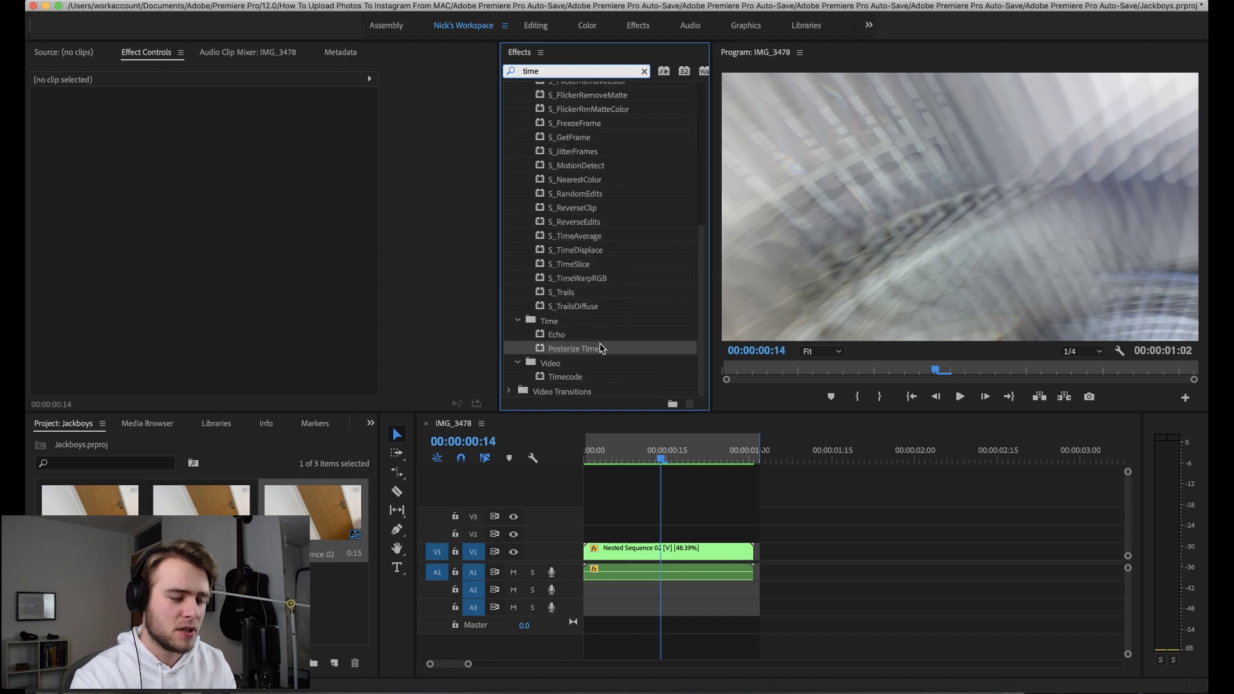
{"action": "left_click", "coordinate": [580, 350]}
{"action": "left_click_drag", "start_coordinate": [552, 354], "coordinate": [615, 550]}
{"action": "scroll", "coordinate": [161, 320], "scroll_direction": "down", "scroll_amount": 2}
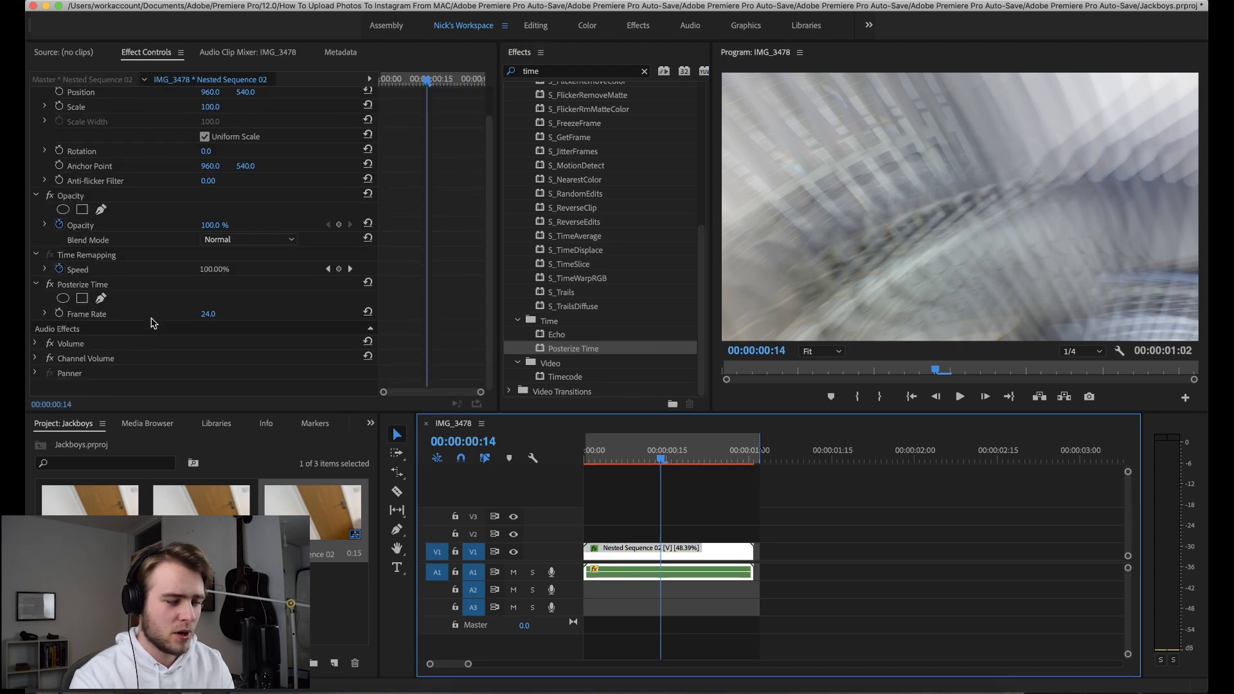
{"action": "left_click_drag", "start_coordinate": [208, 316], "coordinate": [204, 316]}
- Scrub from the In point through the first second to preview the stutter
{"action": "left_click", "coordinate": [911, 397]}
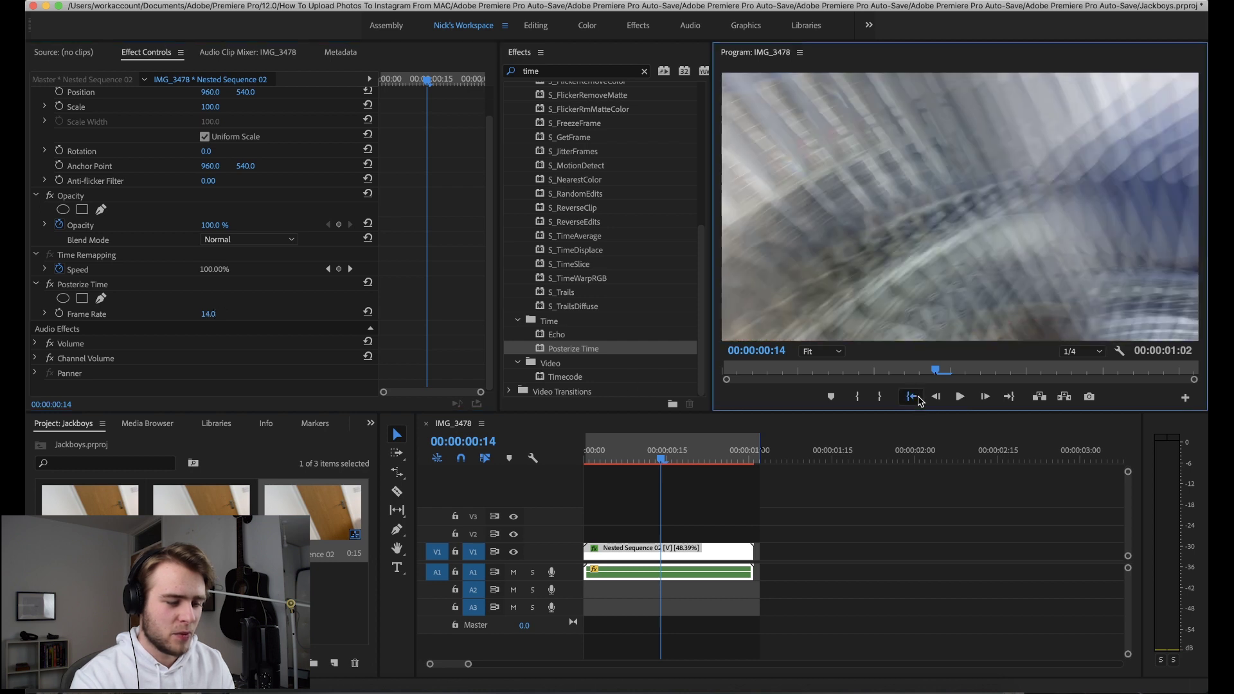
{"action": "left_click", "coordinate": [588, 467]}
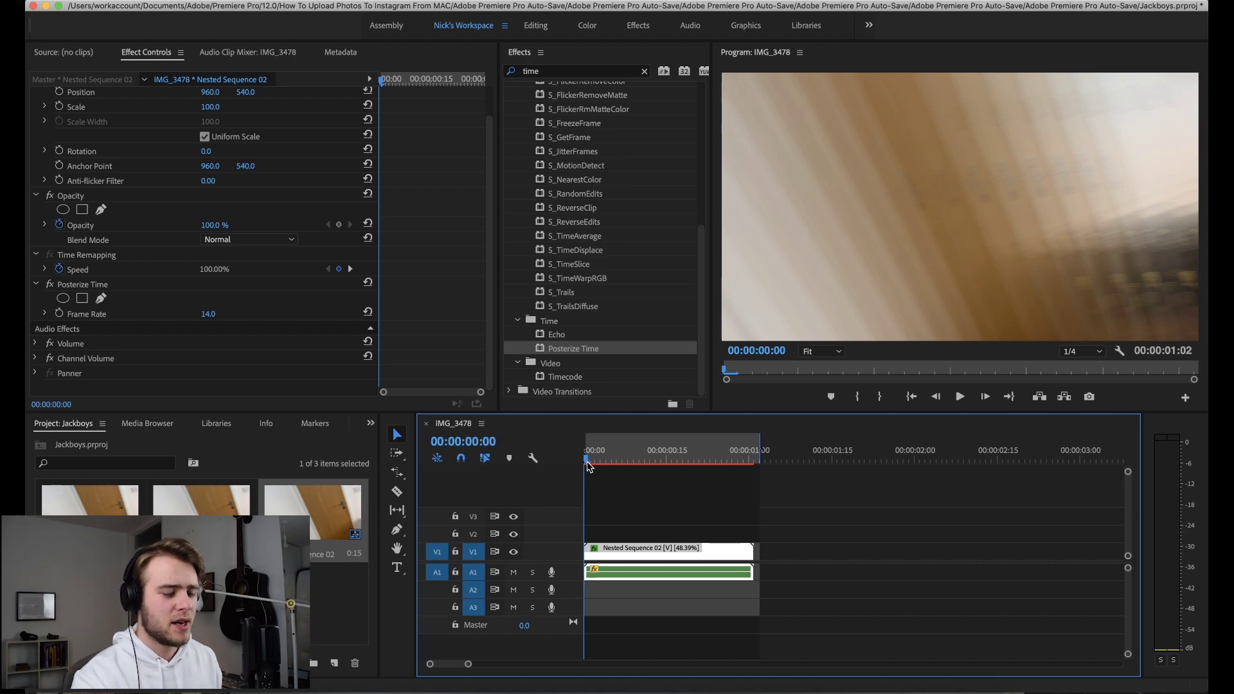
{"action": "left_click_drag", "start_coordinate": [589, 467], "coordinate": [618, 490]}
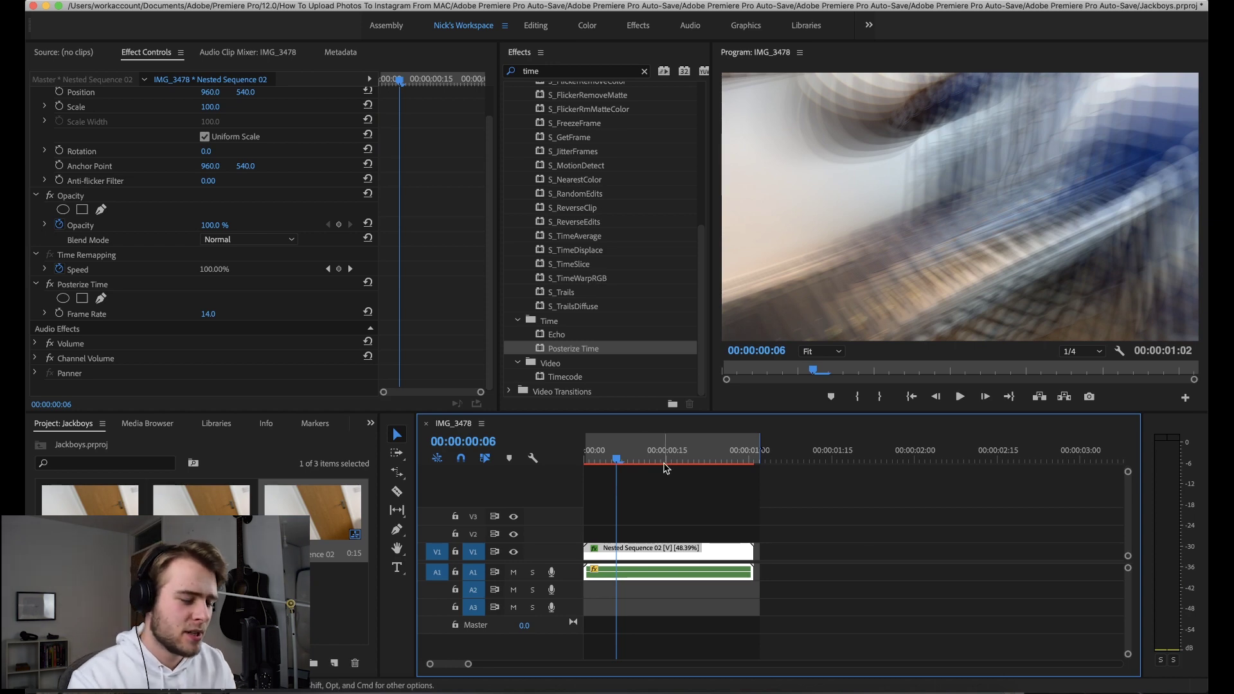
{"action": "left_click", "coordinate": [705, 460]}
- Render effects In to Out, play to 00:00:00:23, and return the playhead to the start
{"action": "left_click", "coordinate": [262, 7]}
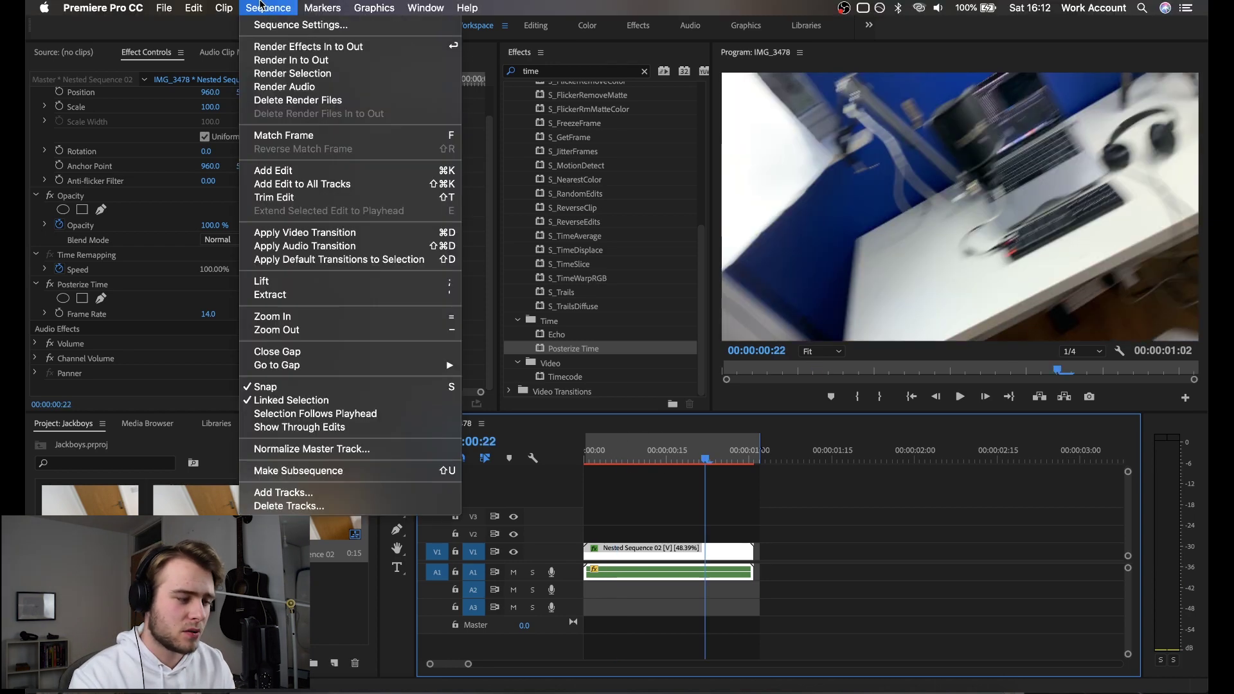
{"action": "left_click", "coordinate": [283, 46]}
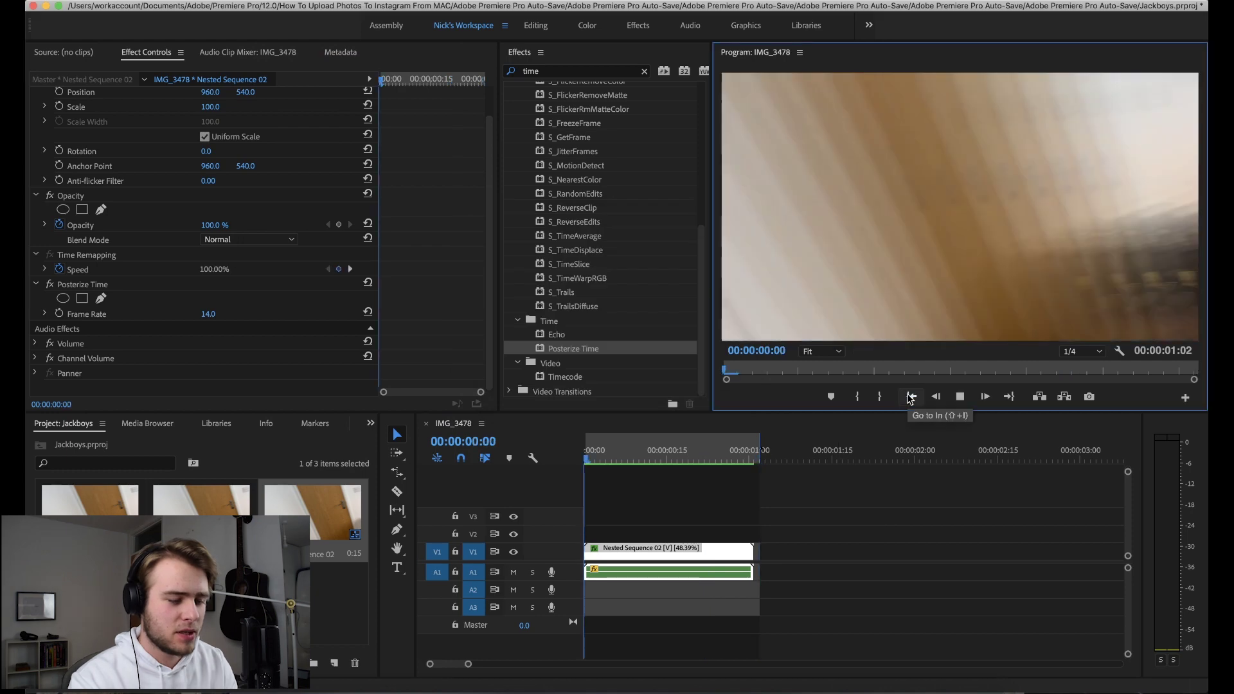
{"action": "left_click", "coordinate": [711, 460]}
{"action": "left_click_drag", "start_coordinate": [710, 464], "coordinate": [578, 474]}
- Change IMG_3479 inside Nested Sequence 02 from 800% to 500% speed, then review the nested clip to about 1:20
{"action": "double_click", "coordinate": [618, 561]}
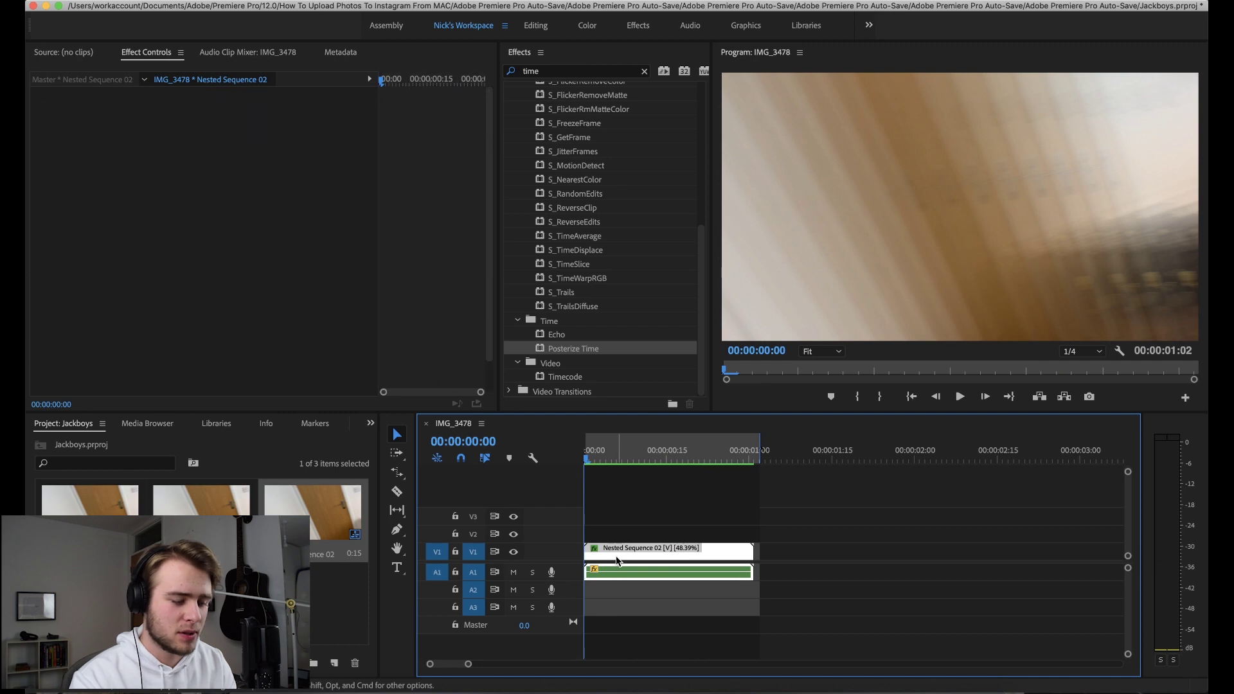
{"action": "left_click", "coordinate": [626, 554]}
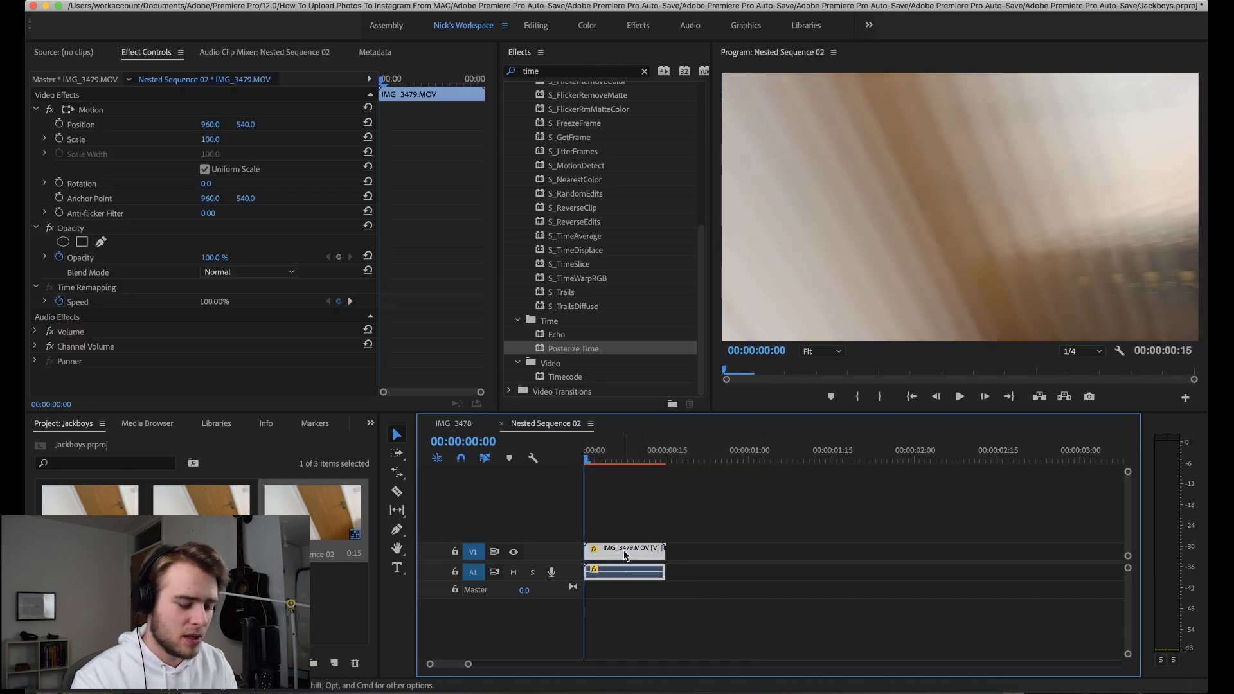
{"action": "key", "text": "super+r"}
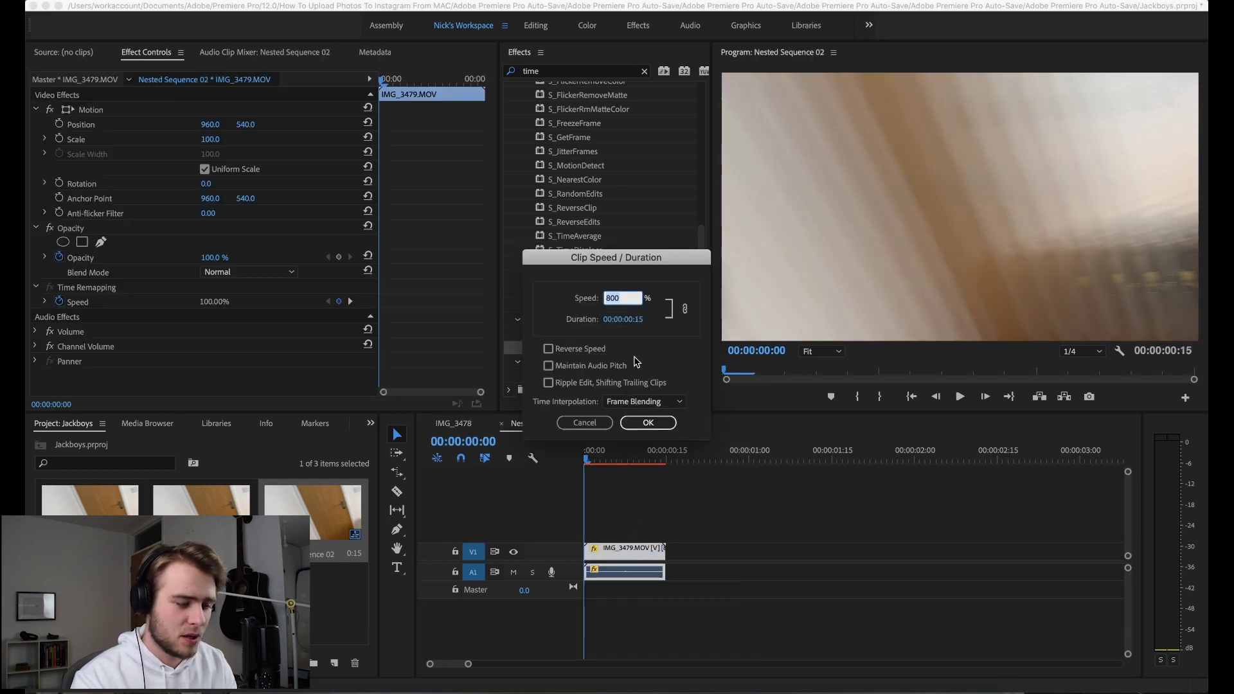
{"action": "left_click_drag", "start_coordinate": [628, 297], "coordinate": [600, 297]}
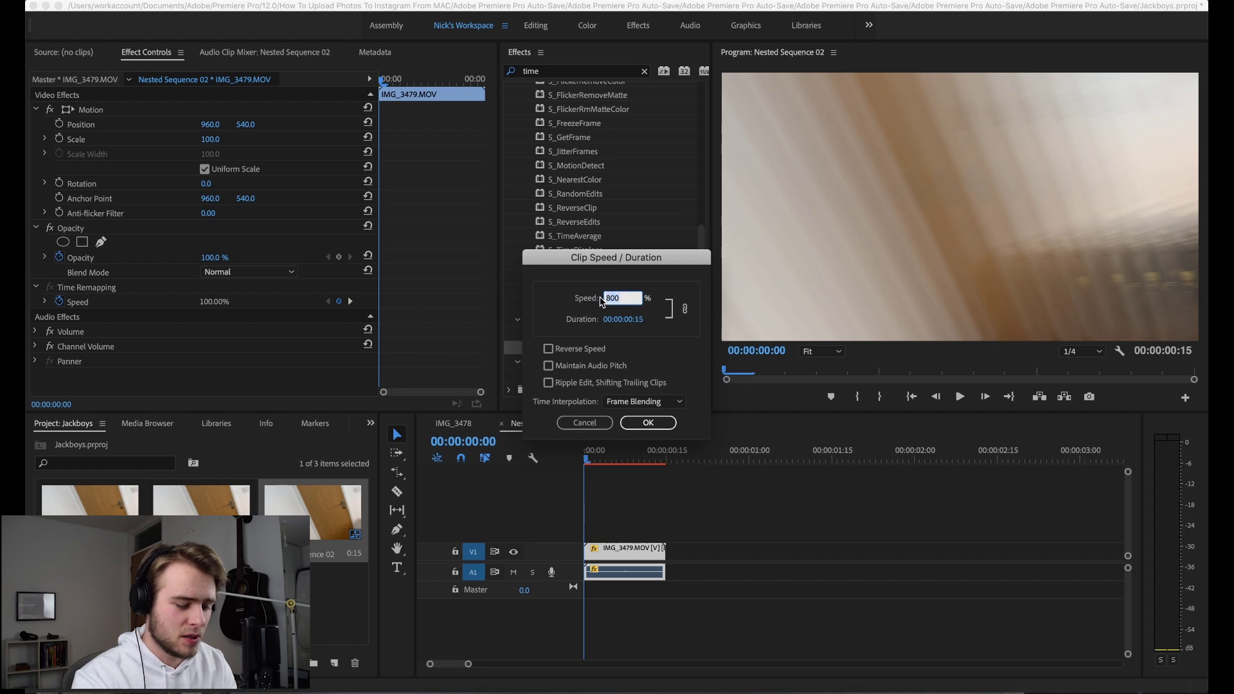
{"action": "type", "text": "500"}
{"action": "left_click", "coordinate": [663, 426]}
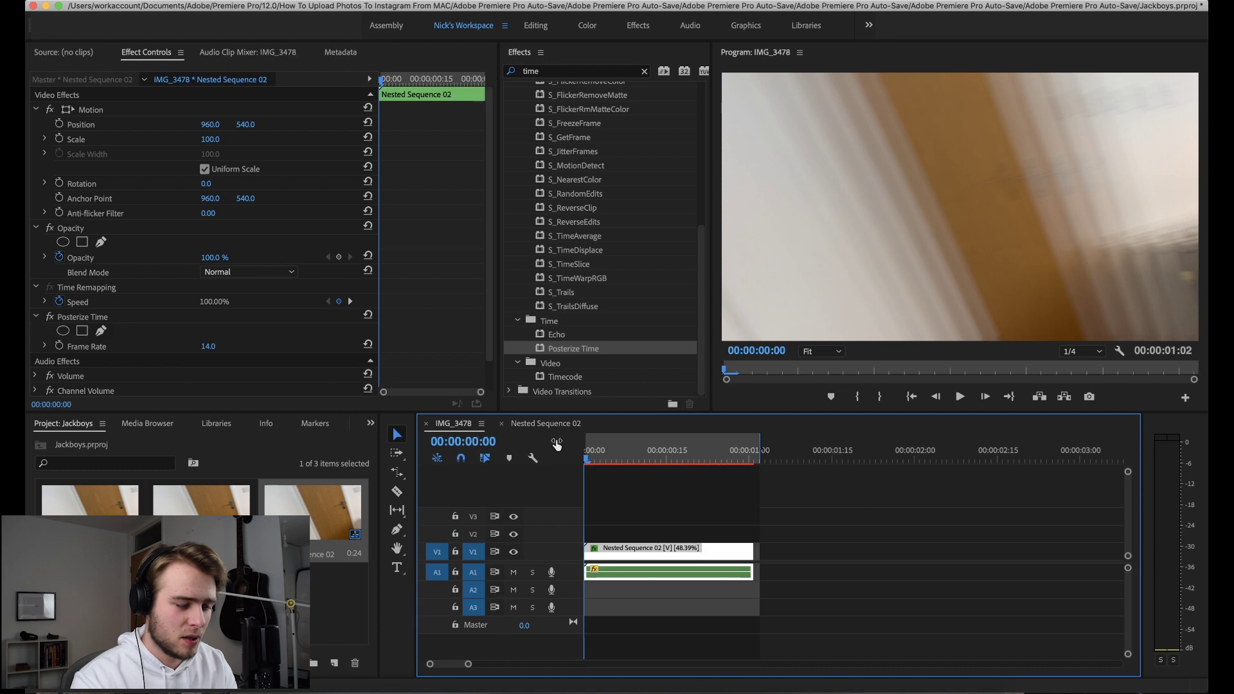
{"action": "left_click_drag", "start_coordinate": [586, 453], "coordinate": [860, 486]}
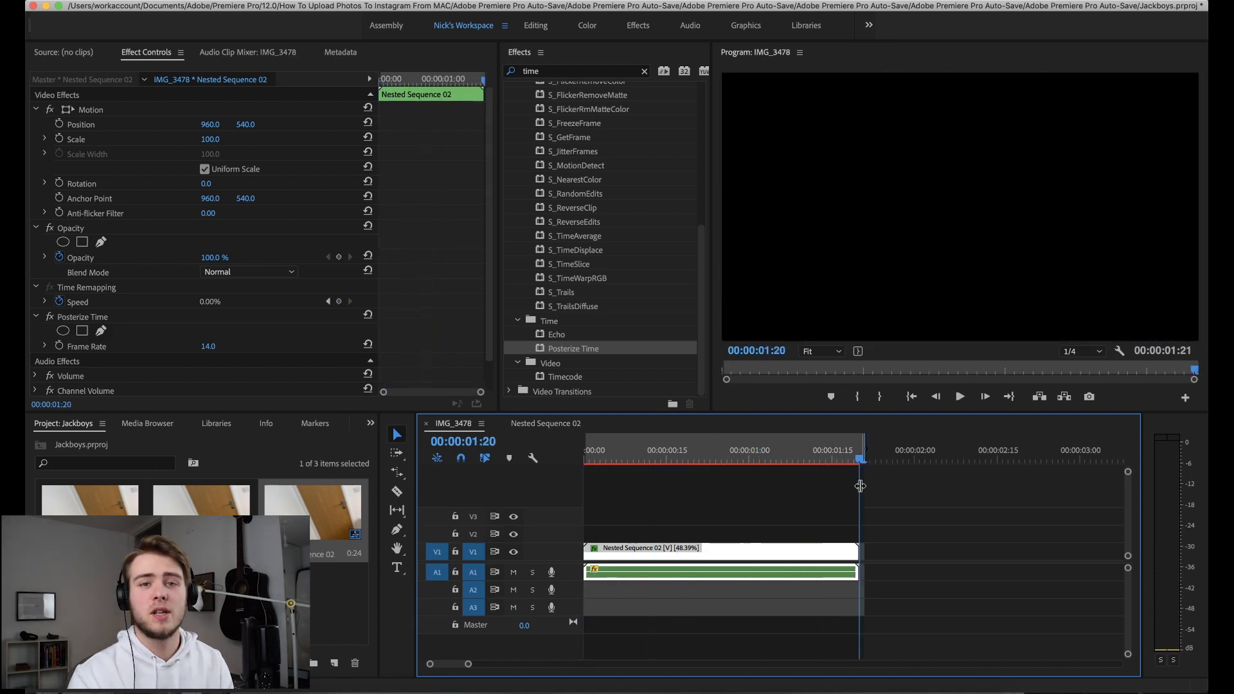